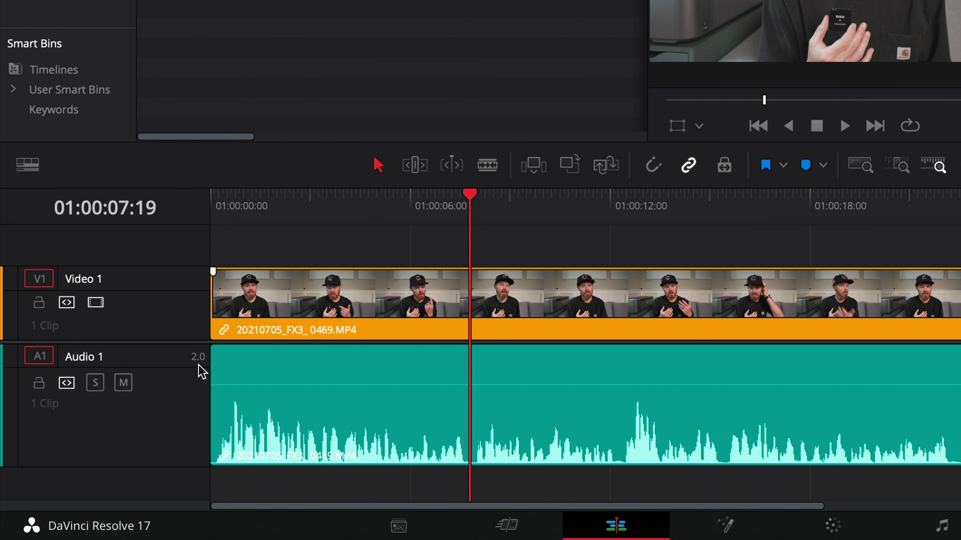
Show the audio meters beside the timeline and play the clip to check its left and right channel levels
mouse_move(198, 364)
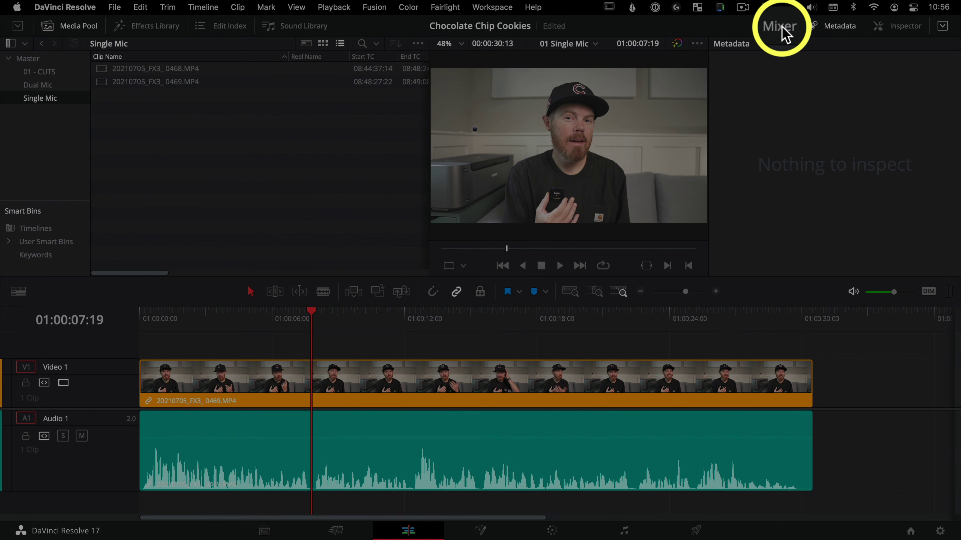
click(781, 27)
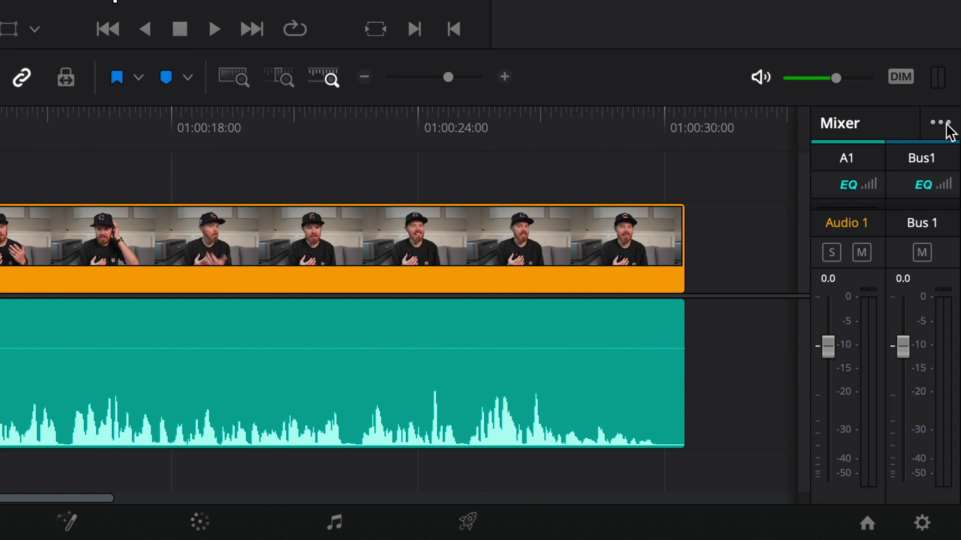
click(951, 316)
click(887, 151)
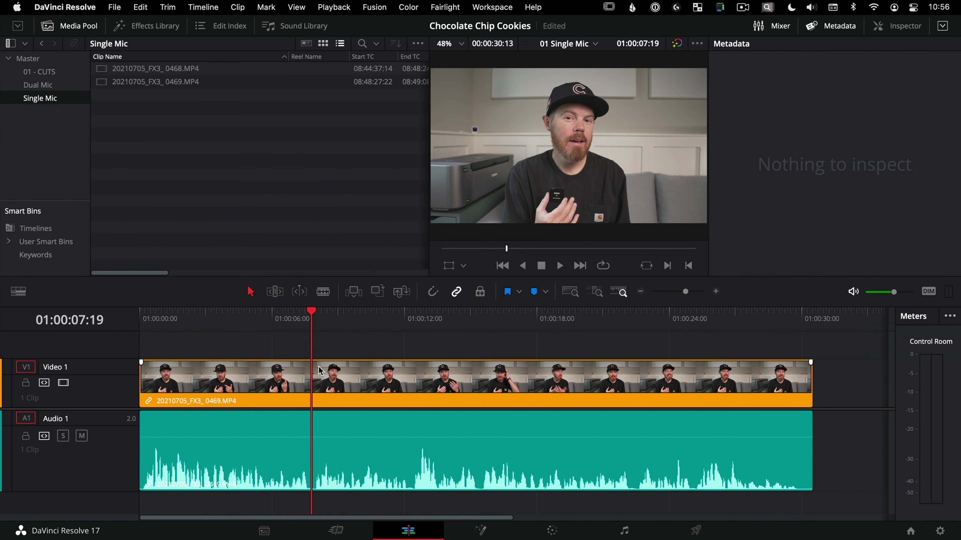
key(space)
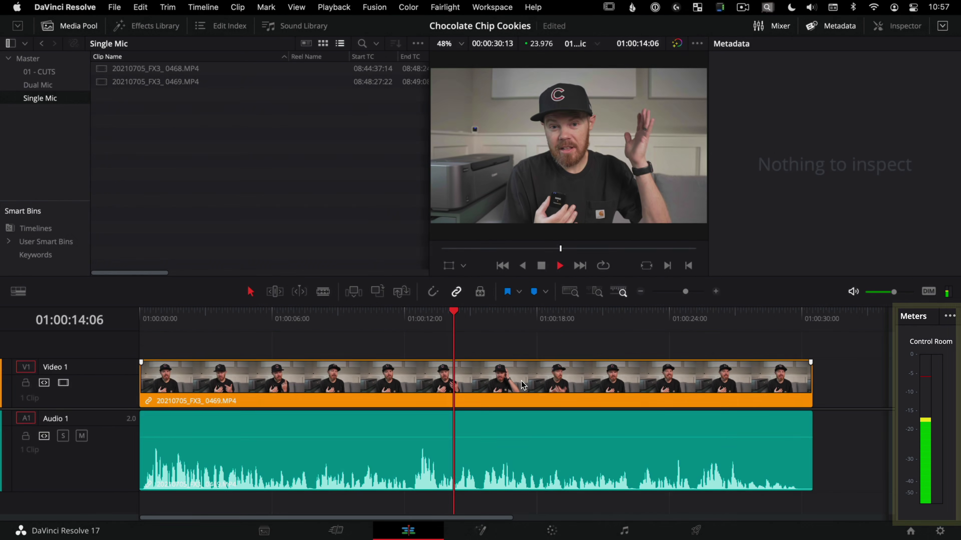
key(k)
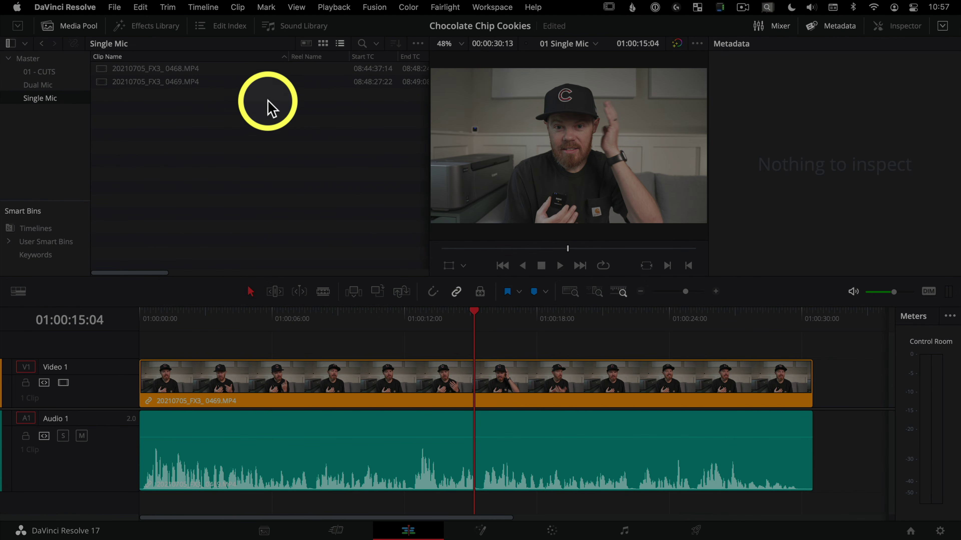
Apply the Fairlight FX Stereo Fixer effect to the Audio 1 track and set its format to Left Only
click(172, 27)
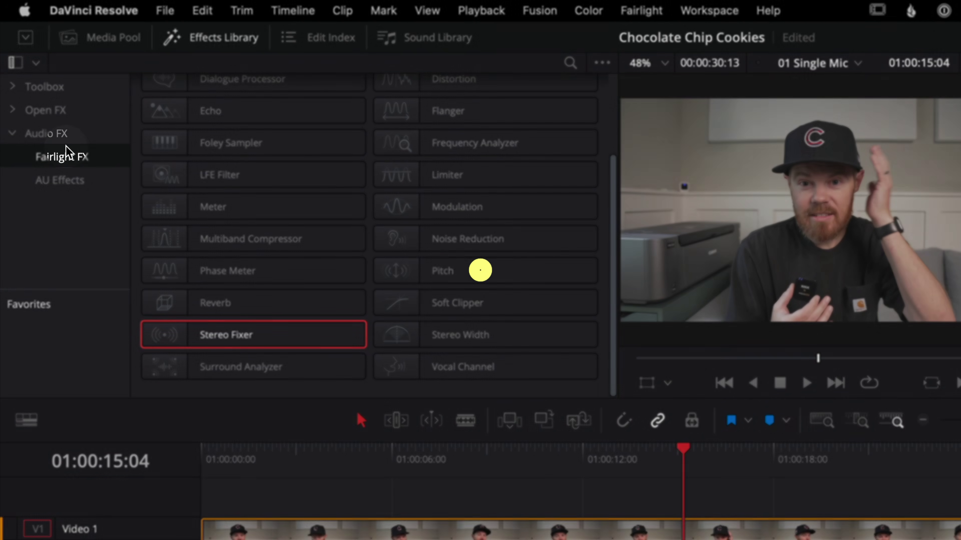
scroll(296, 332, up, 5)
scroll(270, 280, down, 3)
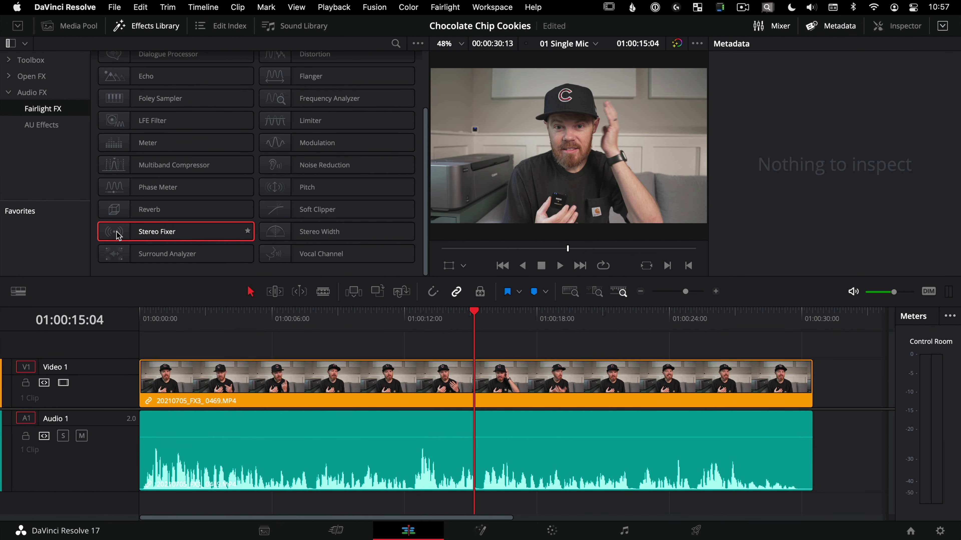
drag(118, 232, 107, 465)
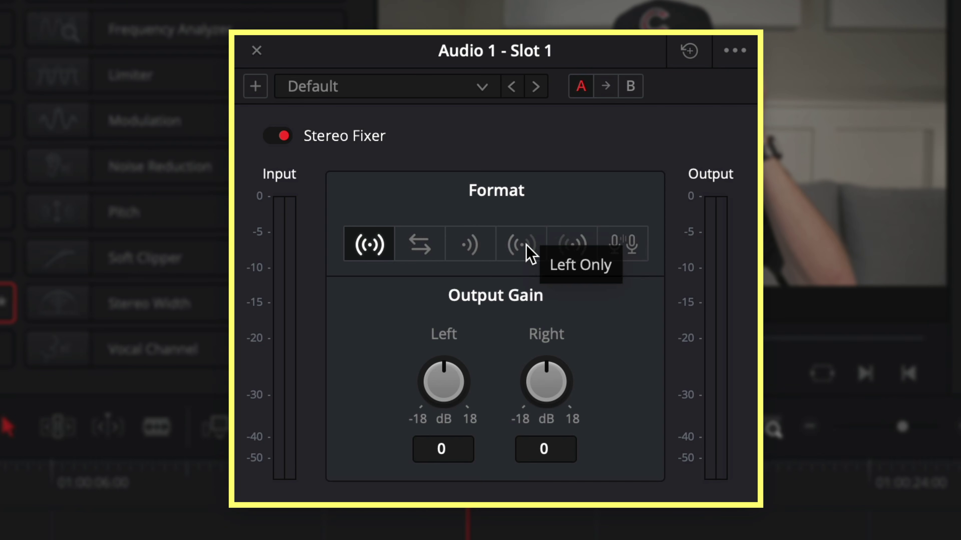
click(529, 251)
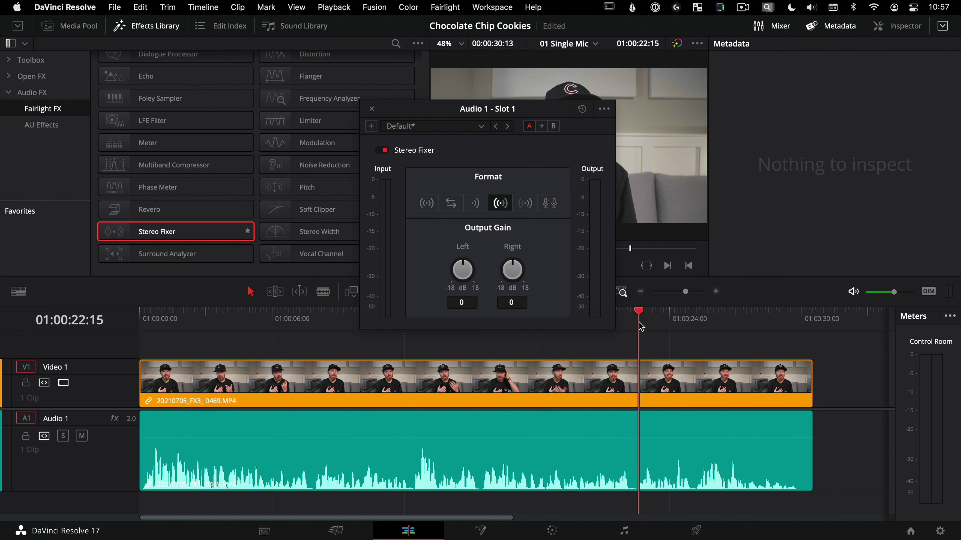
Play the timeline with the Stereo Fixer enabled and bypassed to compare the channel levels, and close the effect's settings
key(space)
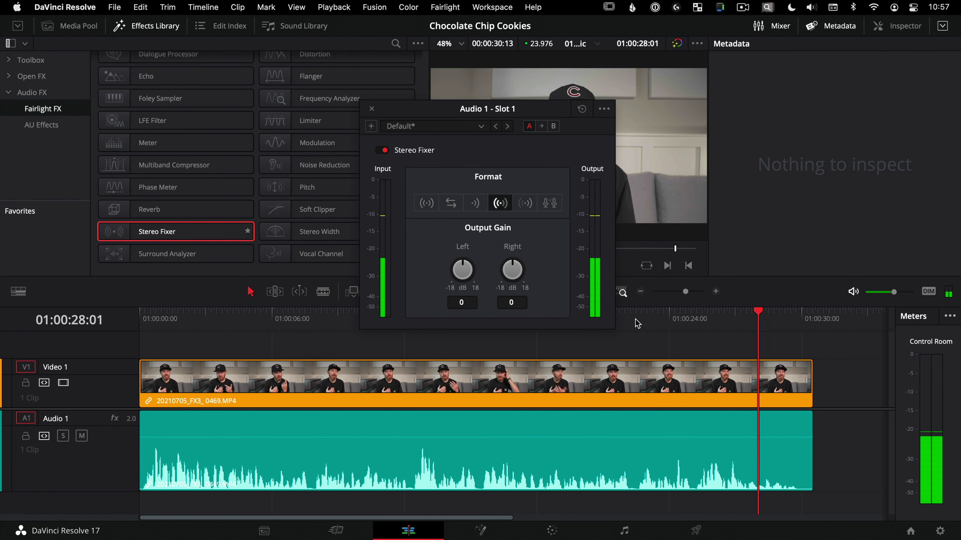
key(k)
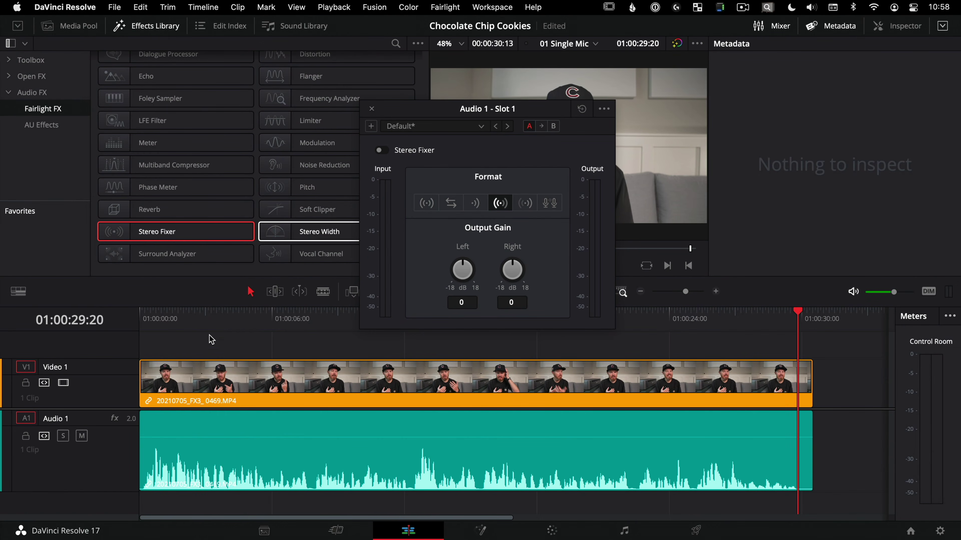
click(206, 332)
click(141, 322)
key(space)
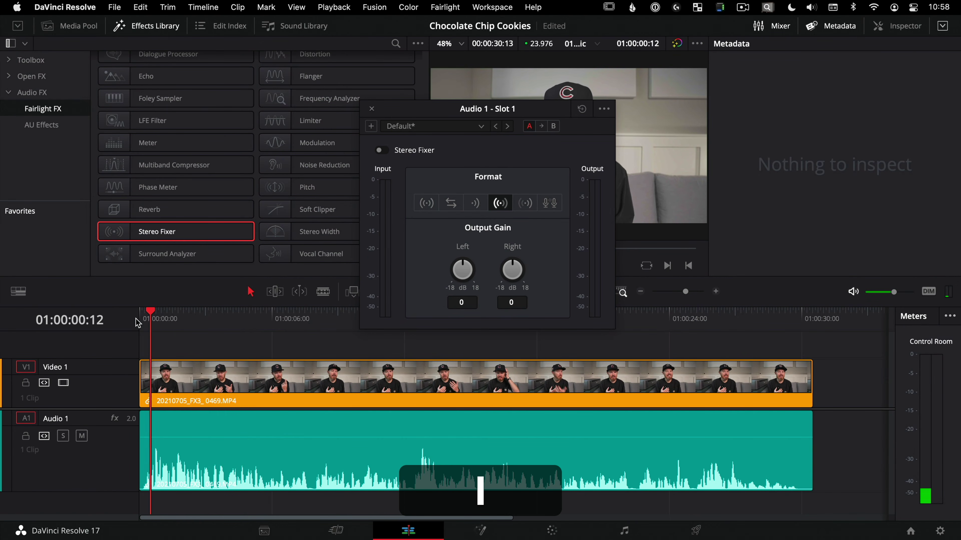
key(k)
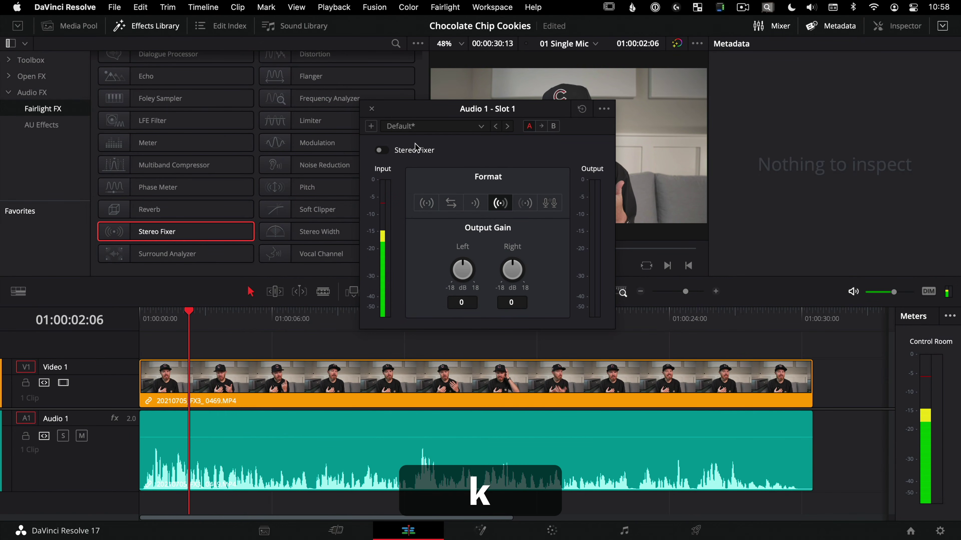
click(385, 151)
key(l)
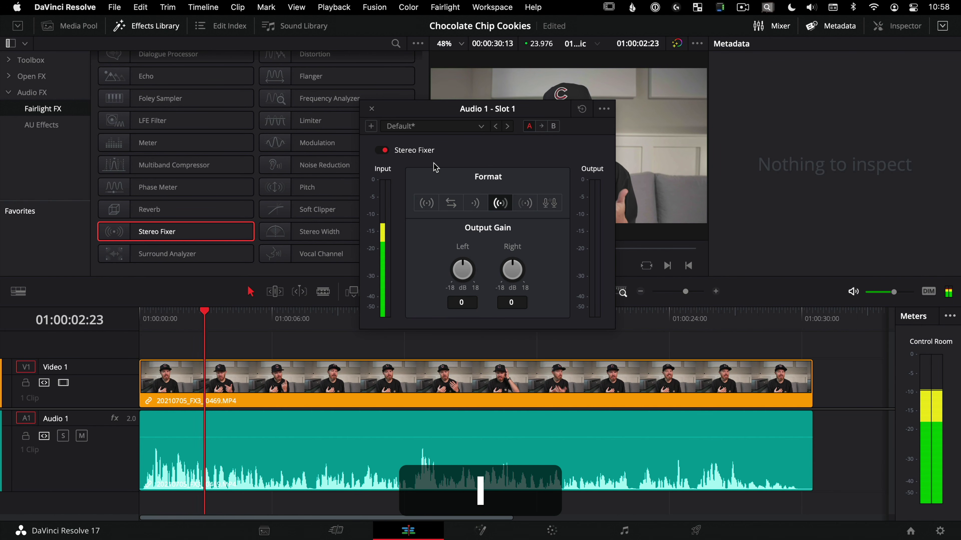
key(k)
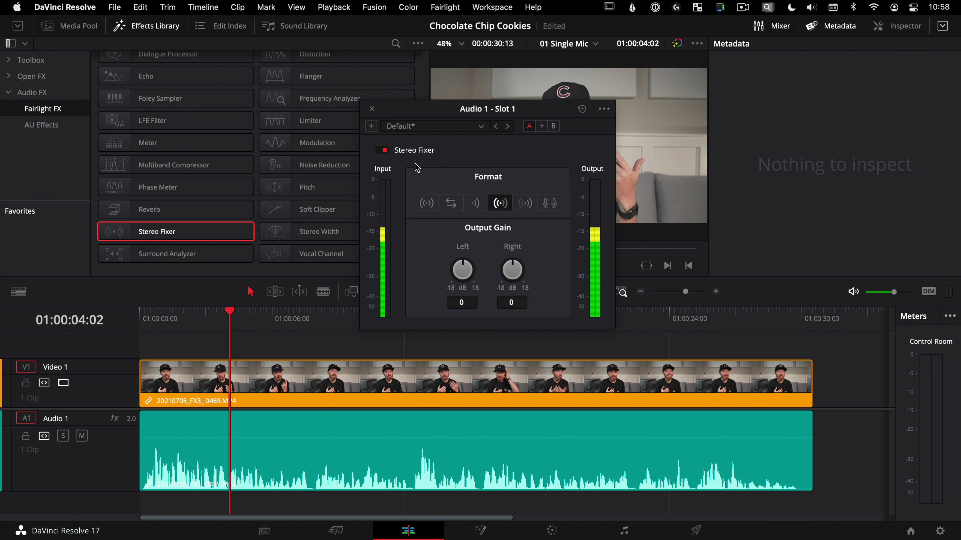
click(372, 109)
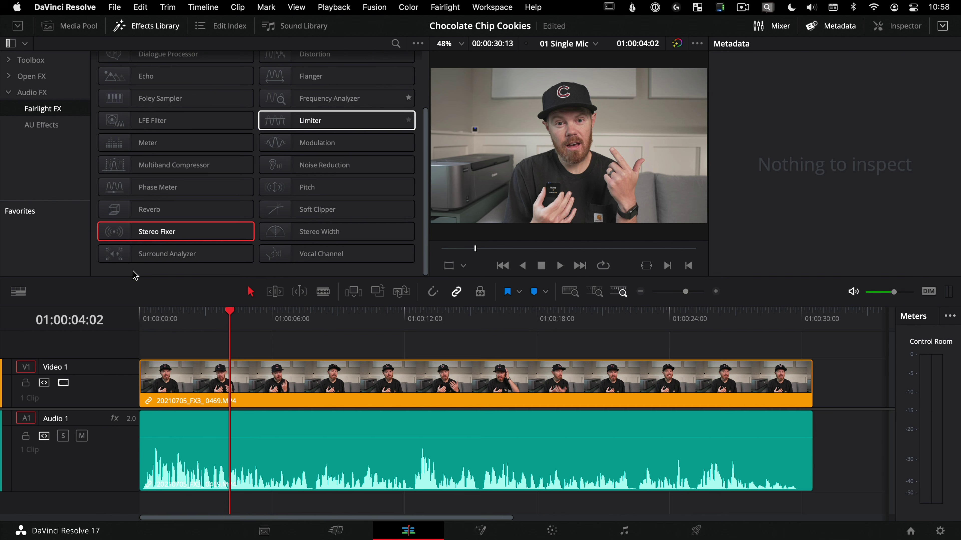
Delete the Stereo Fixer effect from the Audio 1 track
click(105, 454)
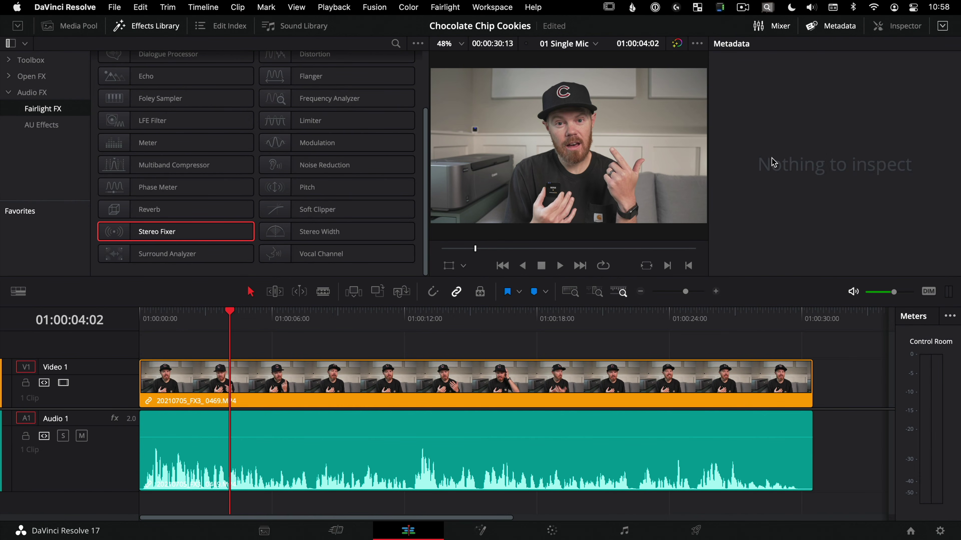
click(894, 27)
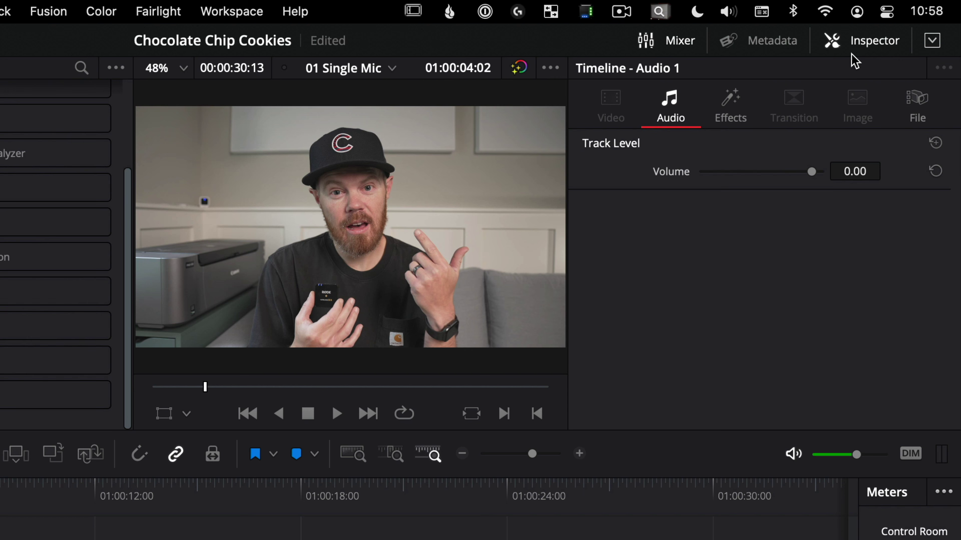
click(748, 102)
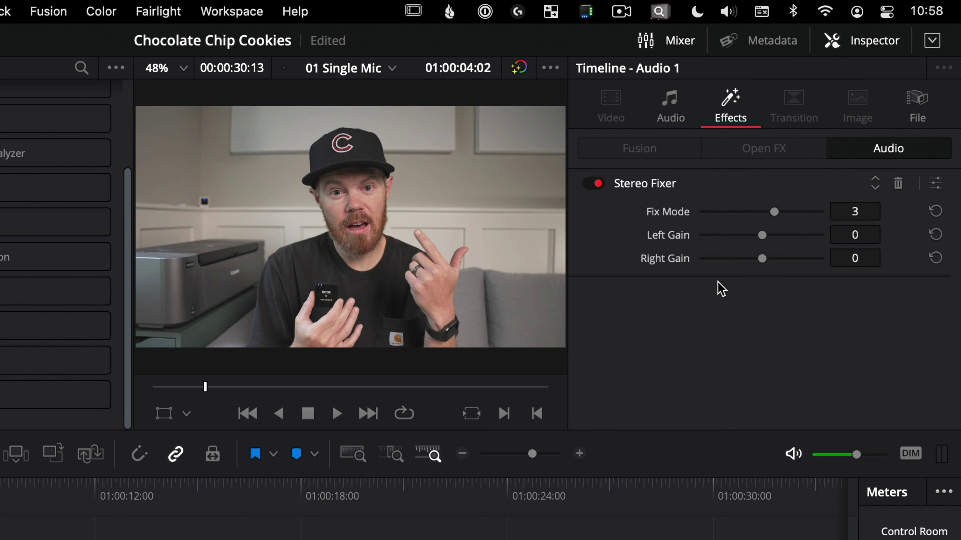
click(900, 185)
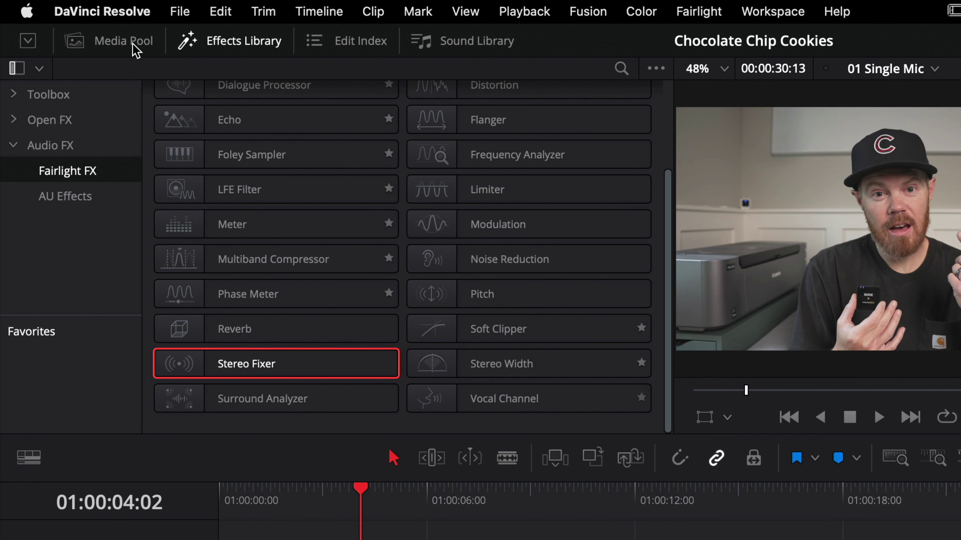
Set the right channel's source to Embedded Channel 1 in the audio clip attributes of both Single Mic media pool clips
click(84, 27)
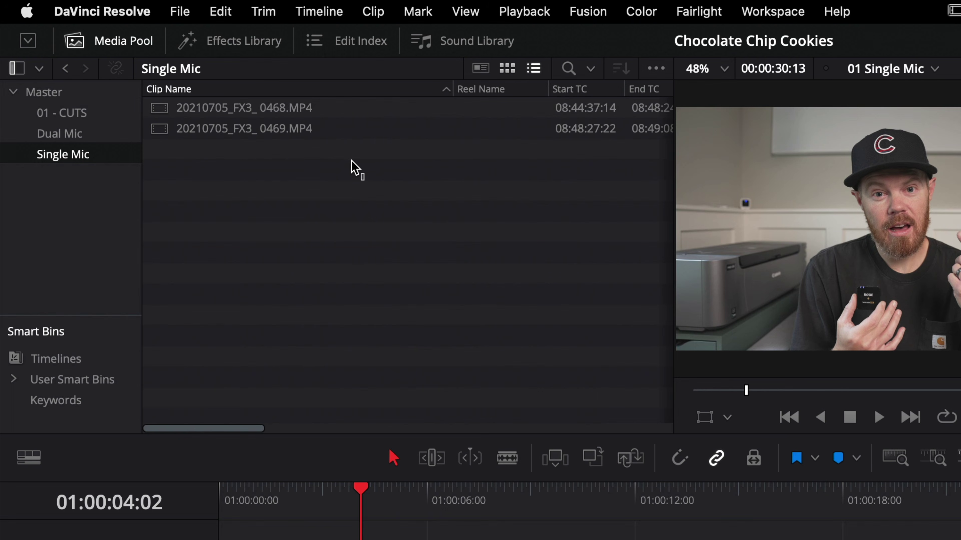
drag(364, 179, 264, 97)
right_click(253, 130)
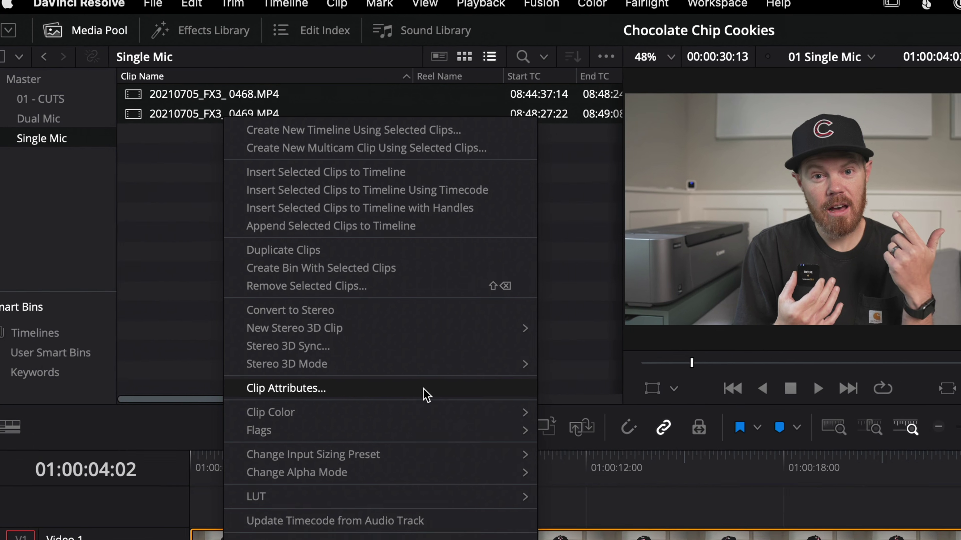
click(426, 391)
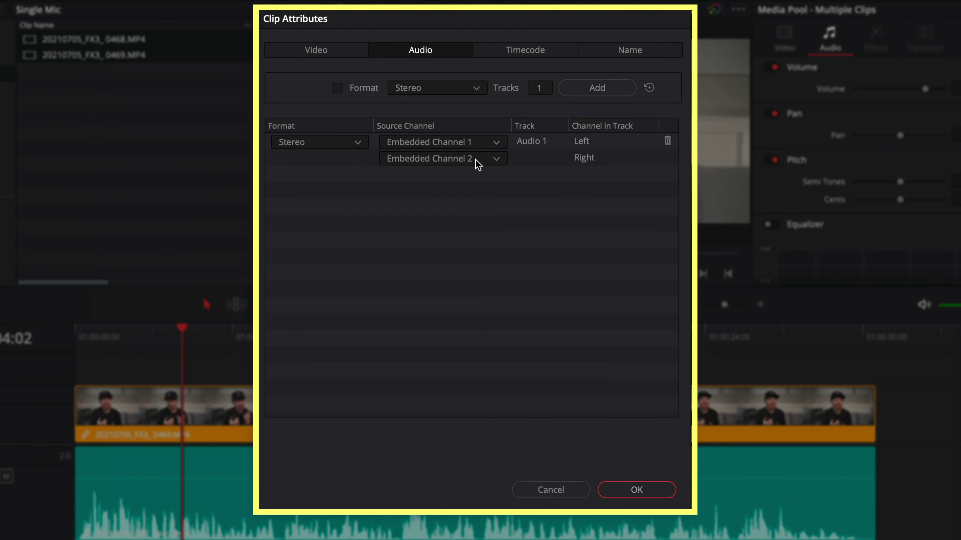
click(498, 163)
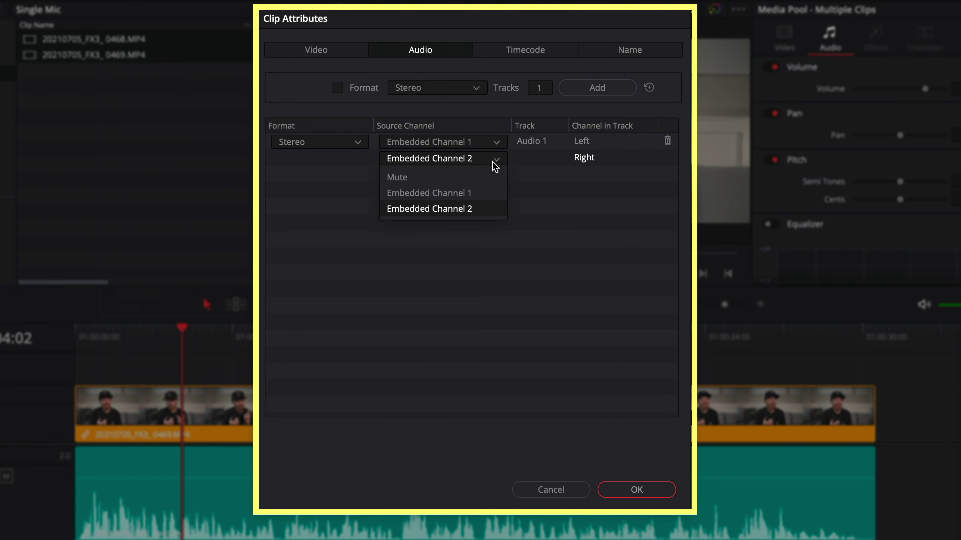
click(473, 192)
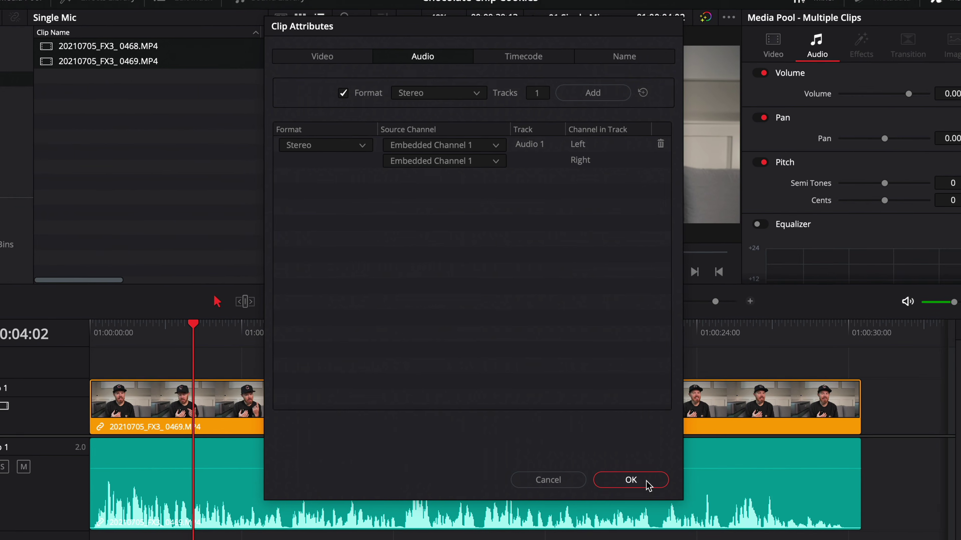
click(637, 490)
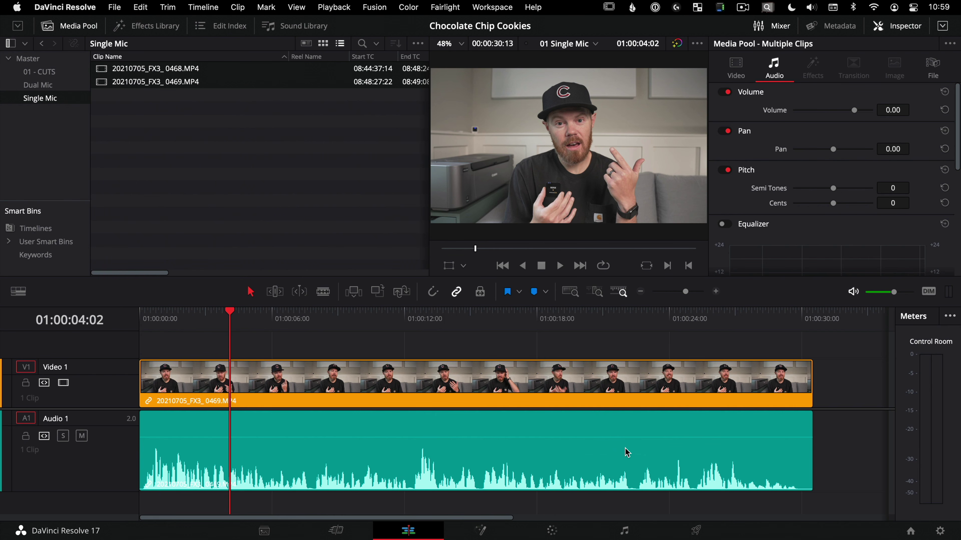
Preview the source clip 20210705_FX3_ 0469.MP4 from the media pool to check both channels on the meters
click(249, 142)
click(106, 85)
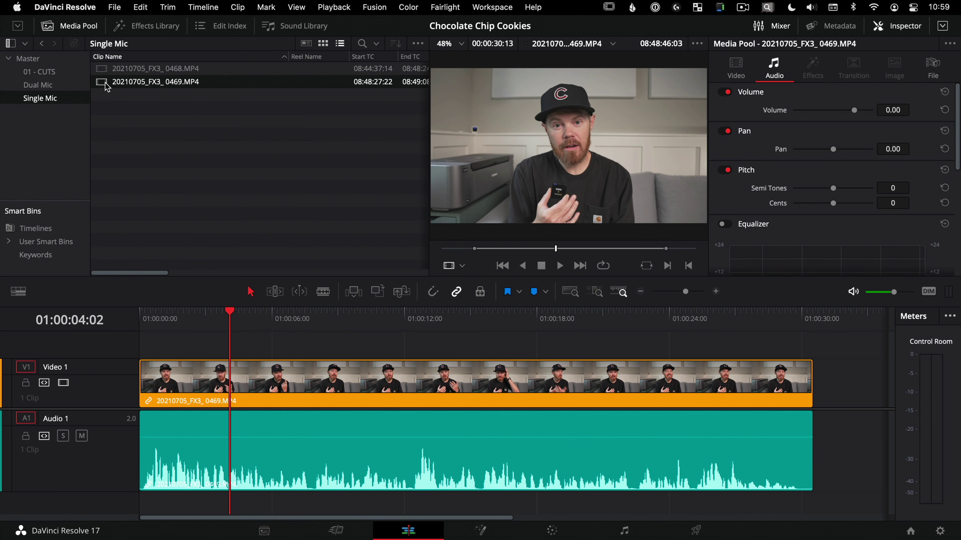
click(544, 249)
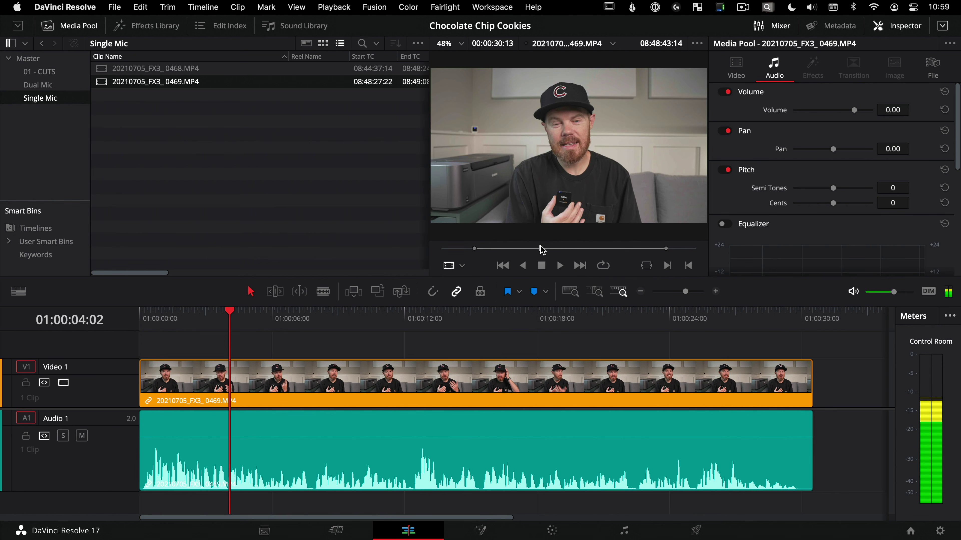
key(space)
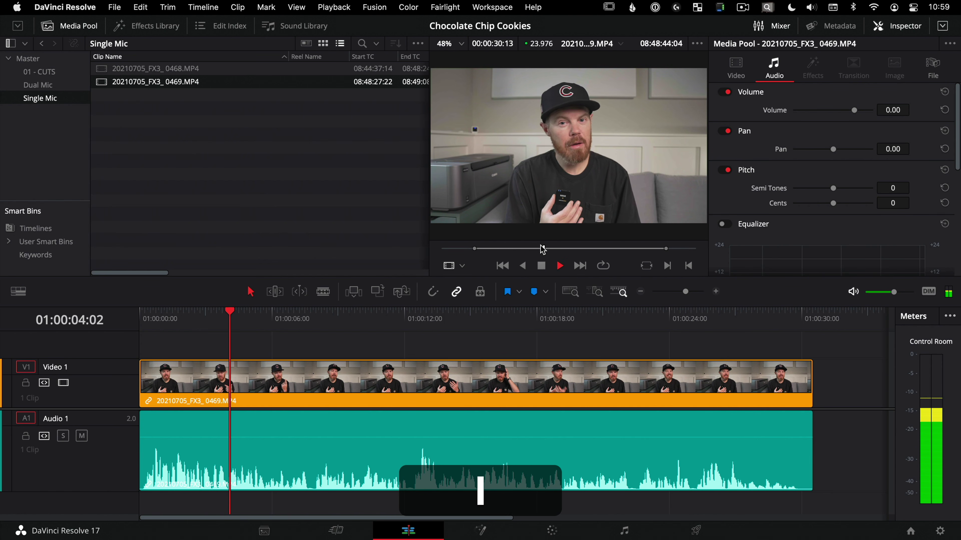
key(k)
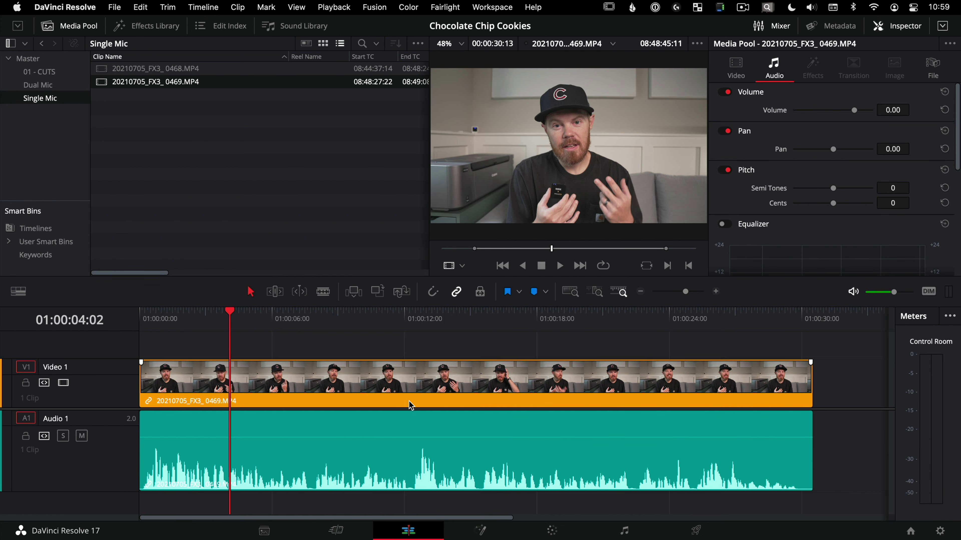
Replace the clip on the timeline with 20210705_FX3_ 0469.MP4 from the media pool and play it to check both channels
drag(470, 337, 515, 468)
key(BackSpace)
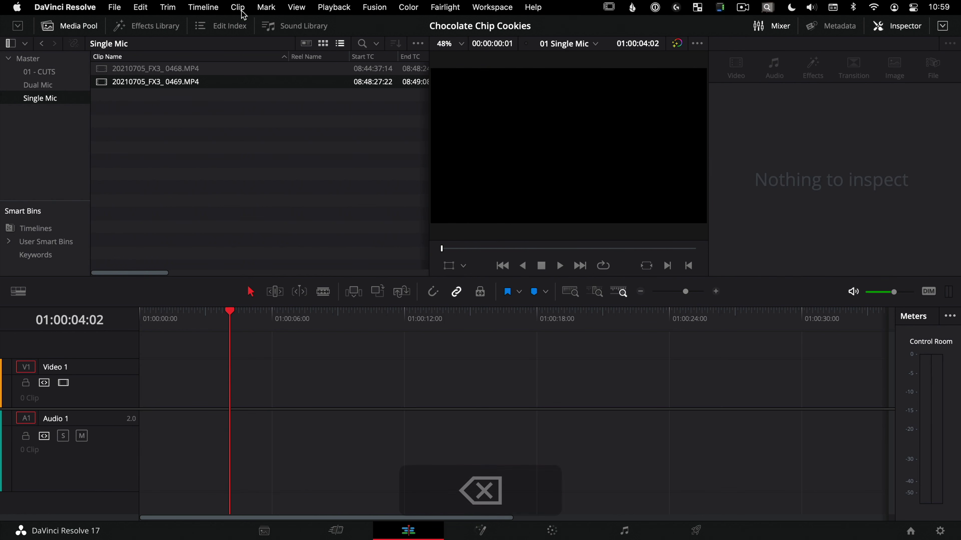
drag(108, 82, 155, 380)
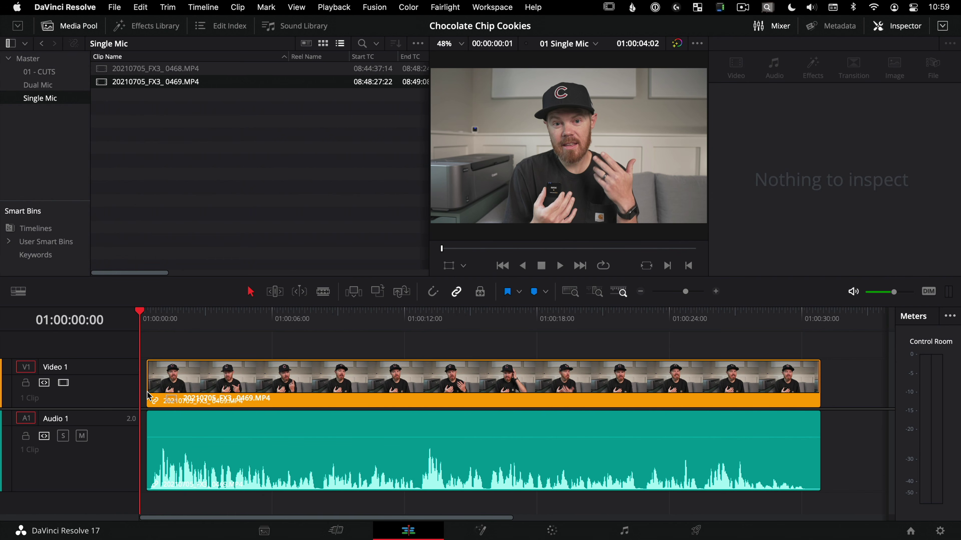
click(350, 315)
key(space)
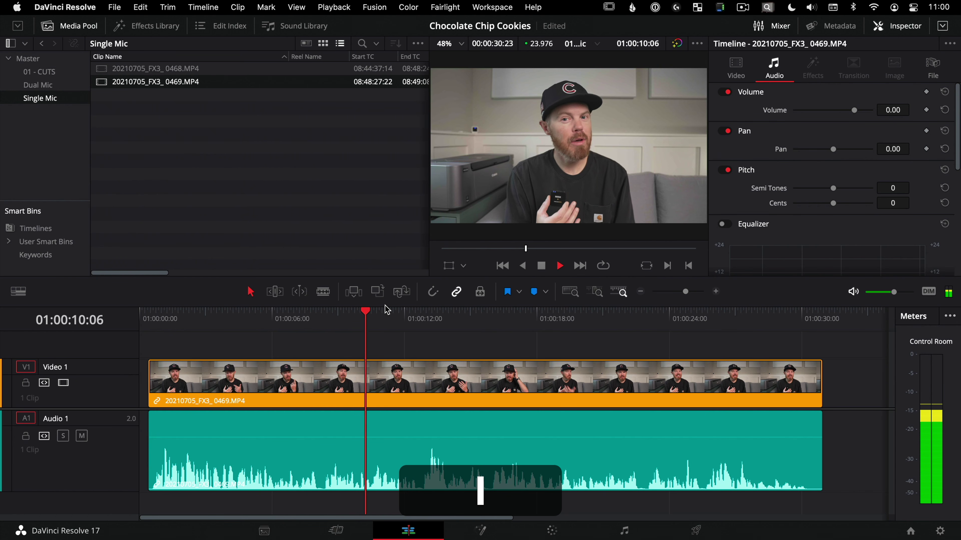
key(k)
Inspect the source channel assignments in the audio clip attributes of 20210705_FX3_ 0469.MP4 on the timeline, then cancel the dialog
click(464, 469)
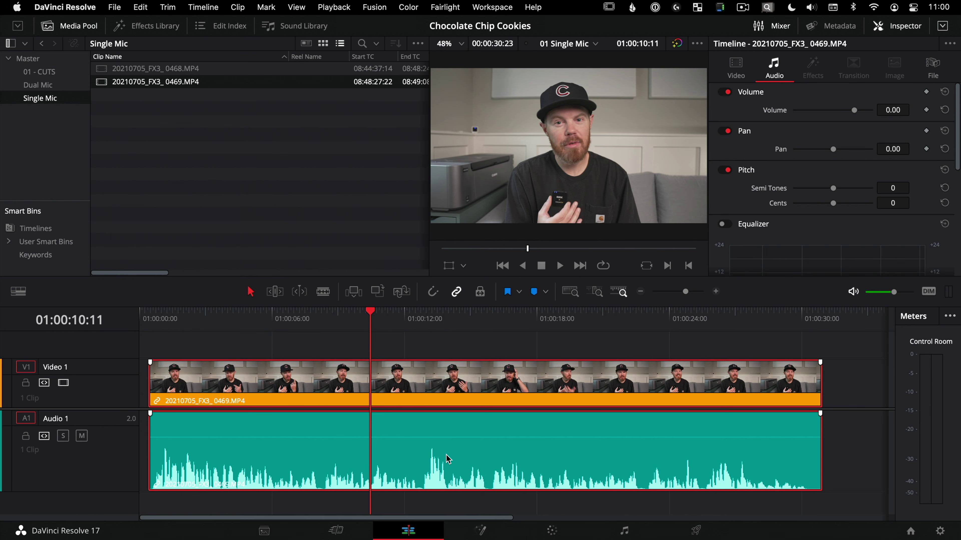
right_click(450, 459)
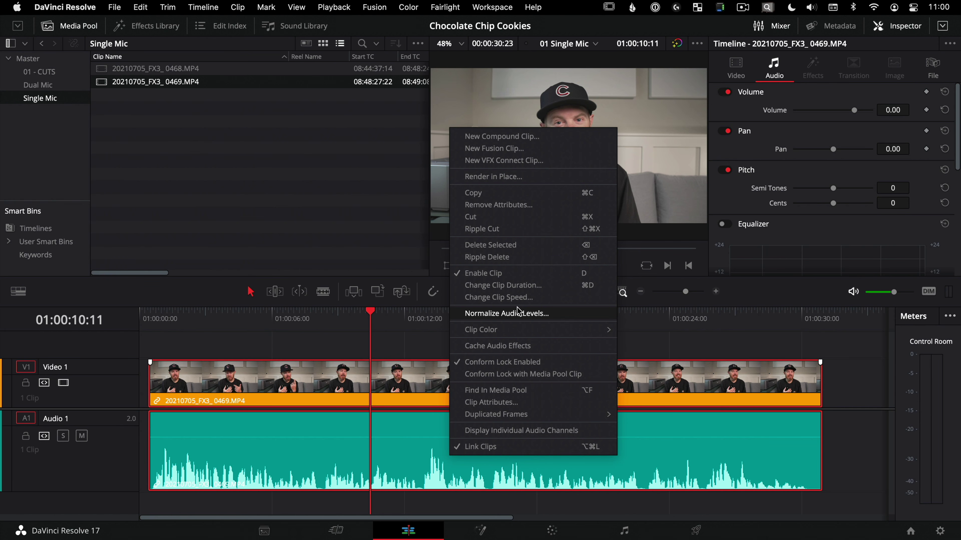
click(552, 402)
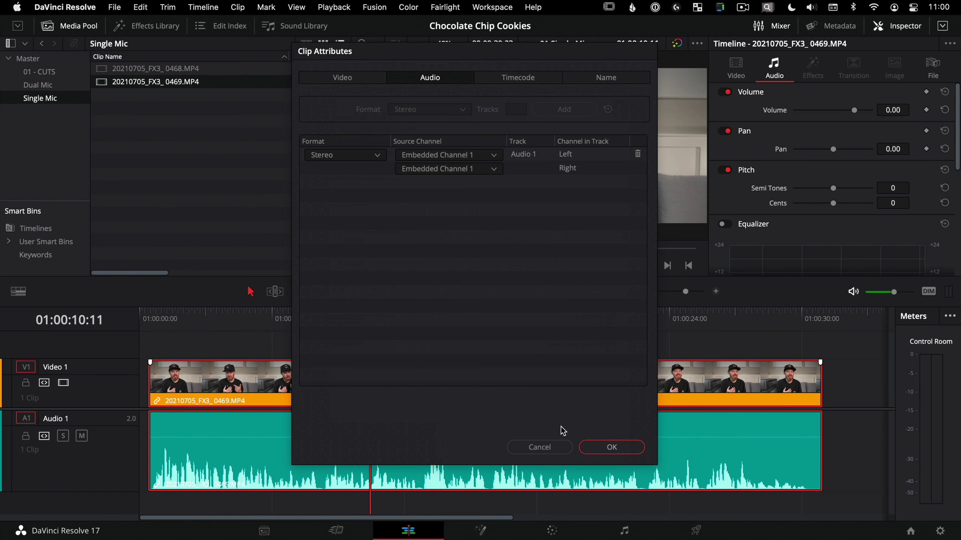
click(560, 454)
click(424, 328)
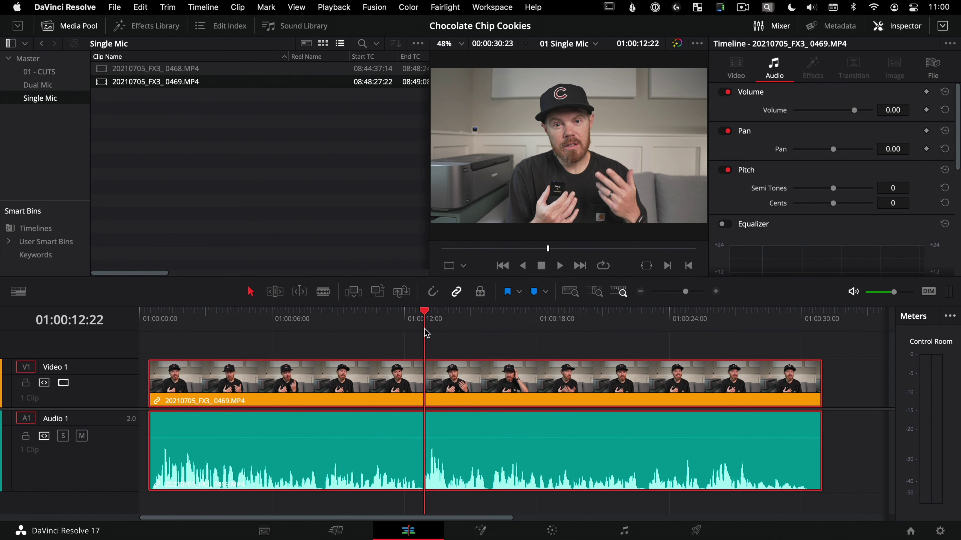
click(459, 341)
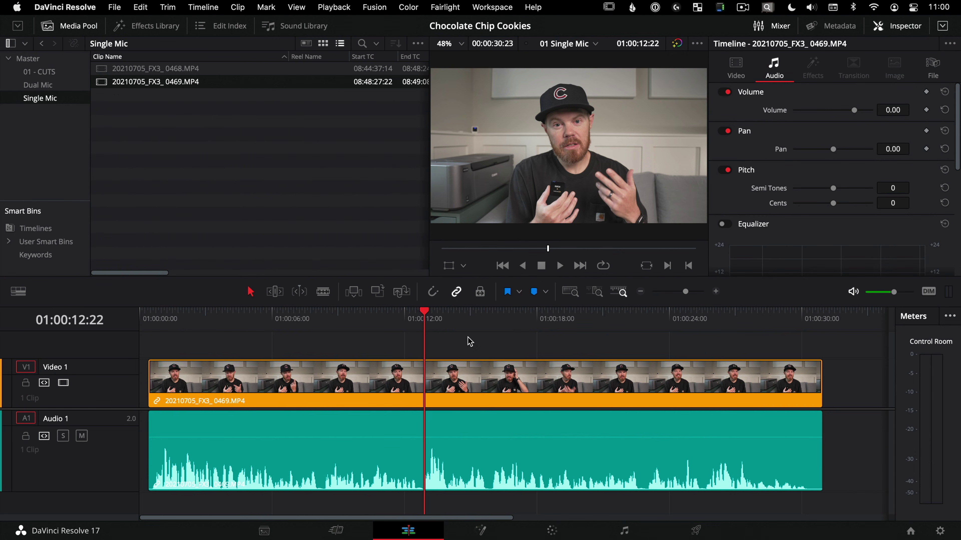
Delete the clip from the timeline and change the empty Audio 1 track's type to Mono
drag(469, 338, 568, 538)
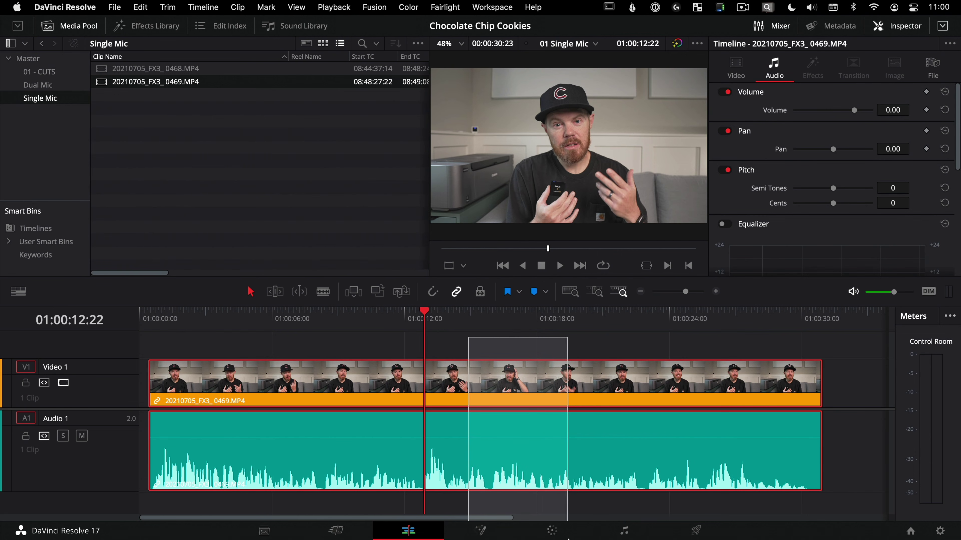
key(BackSpace)
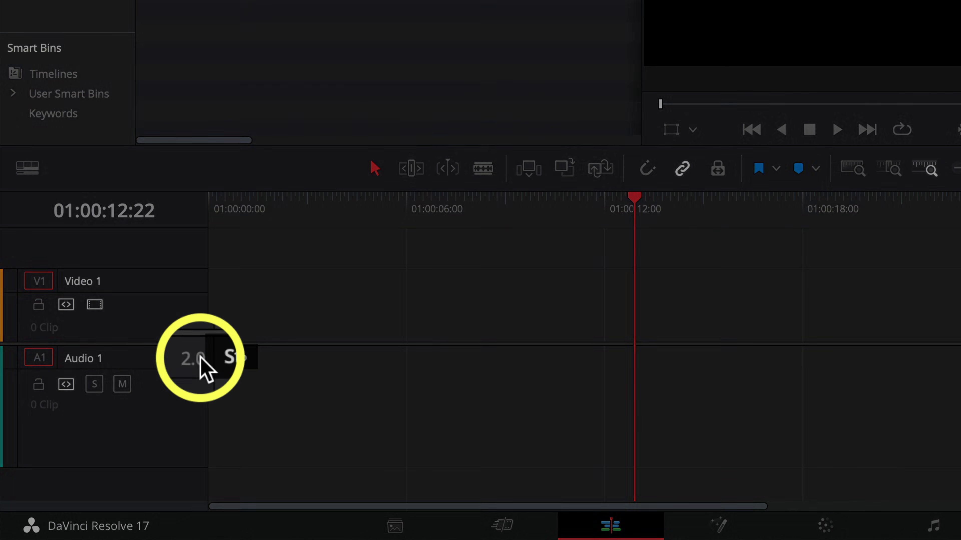
right_click(196, 359)
mouse_move(287, 302)
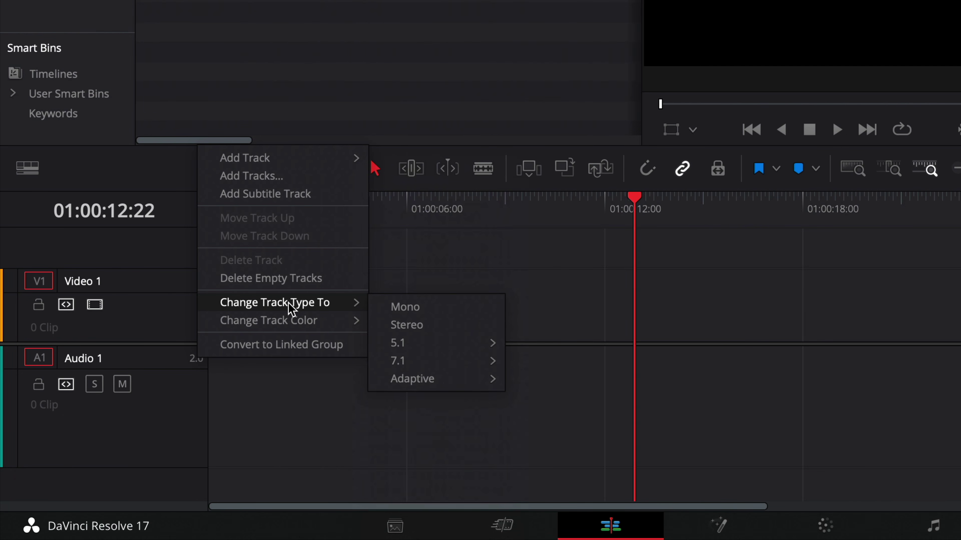
click(405, 307)
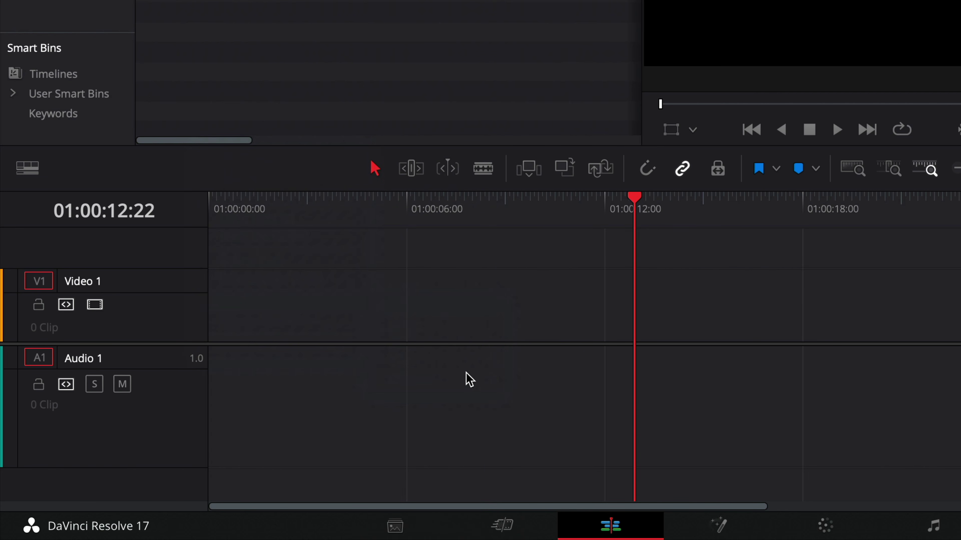
drag(548, 210, 183, 249)
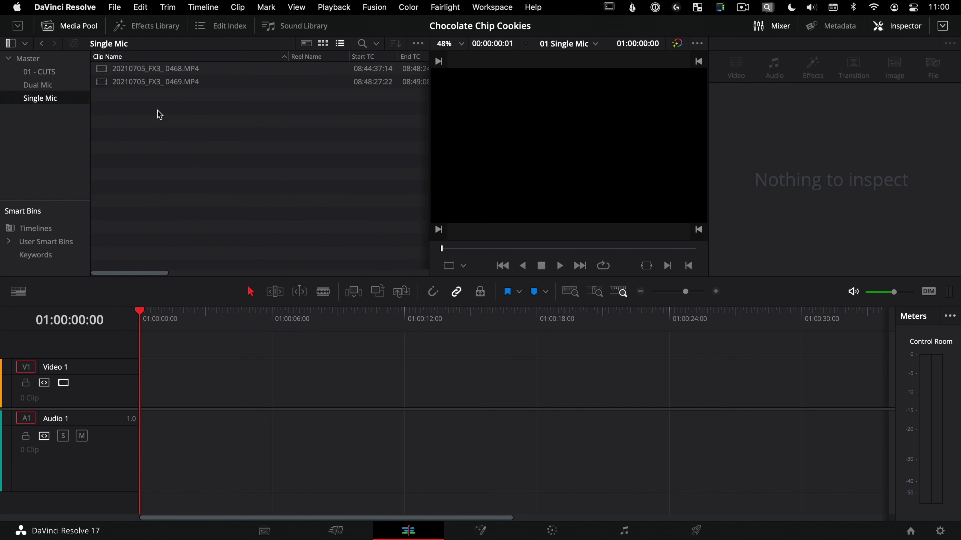
In the audio clip attributes of both Single Mic media pool clips, replace the stereo track with one Mono track sourced from Embedded Channel 1
drag(196, 114, 152, 47)
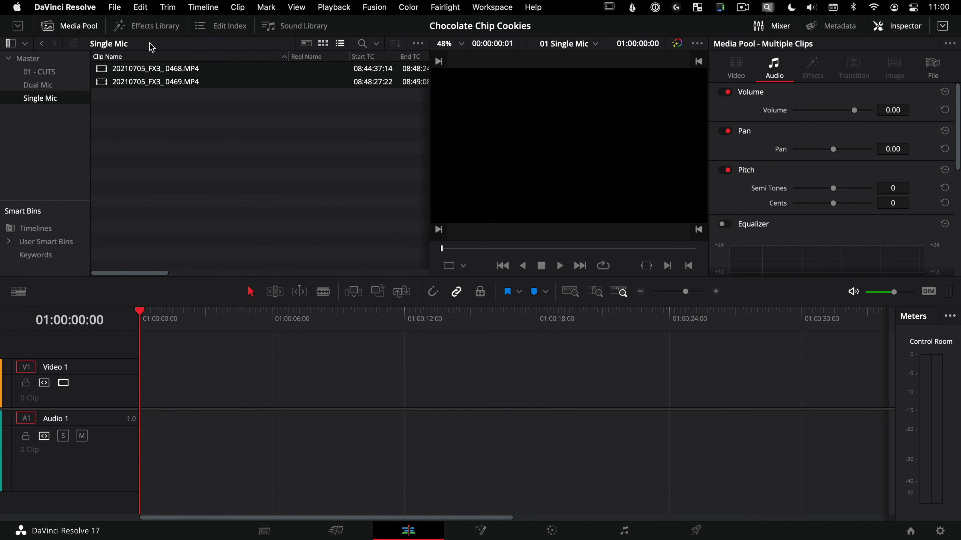
right_click(179, 84)
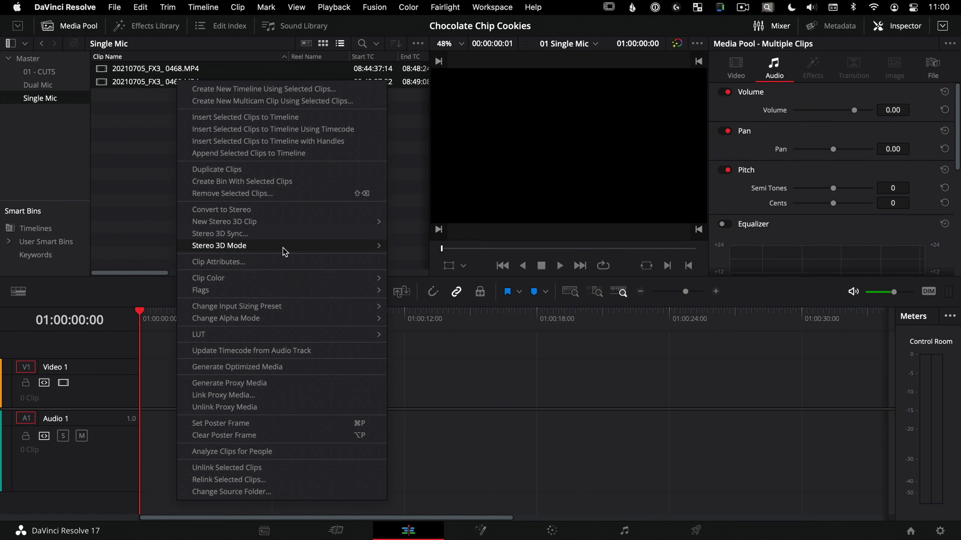
click(288, 262)
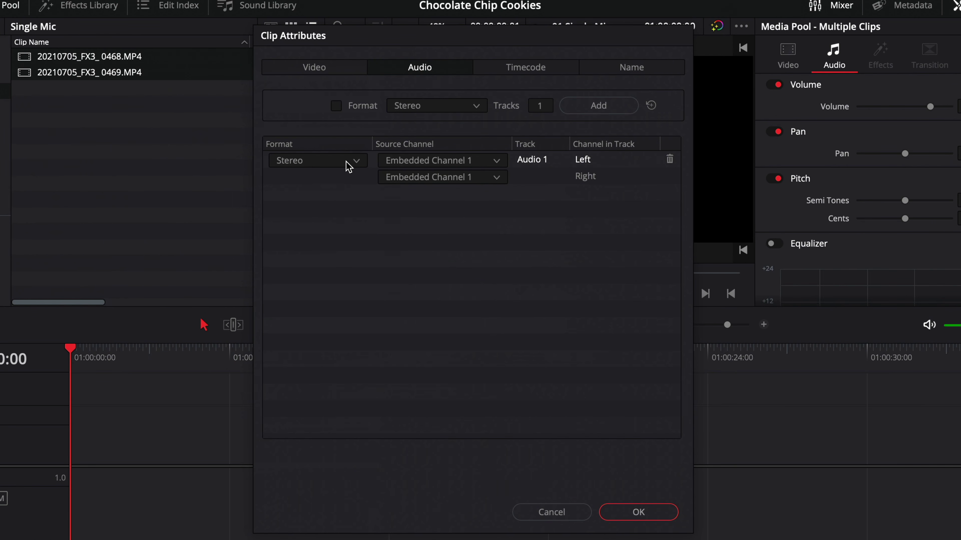
click(454, 110)
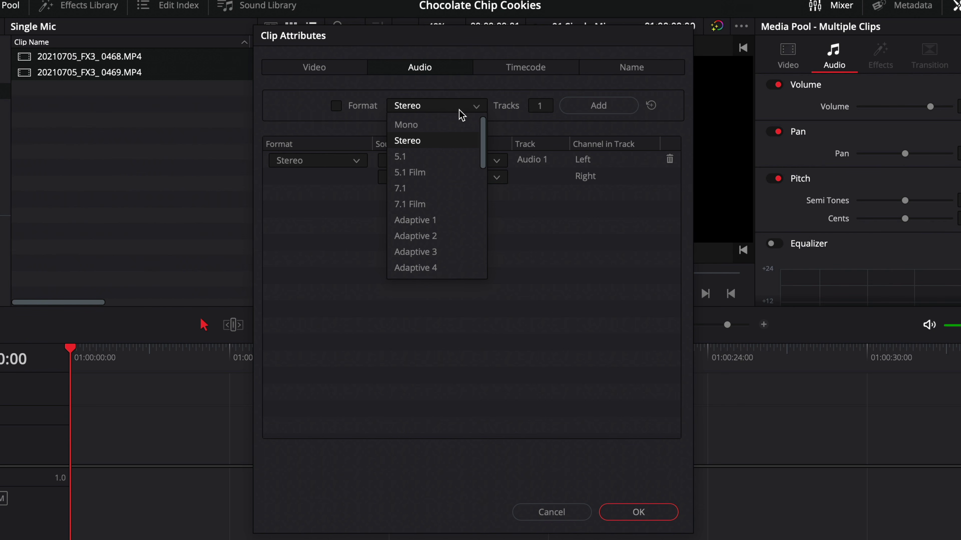
click(451, 127)
click(621, 108)
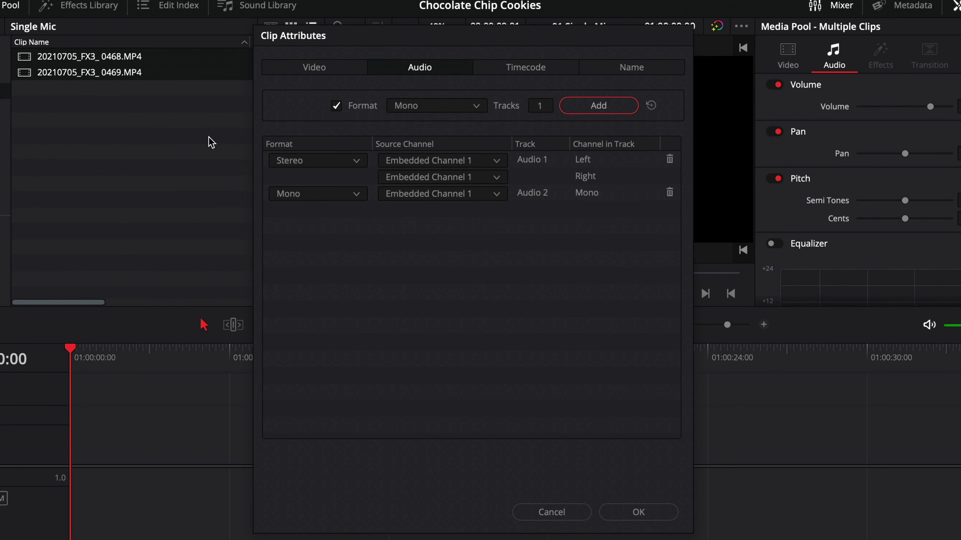
click(669, 159)
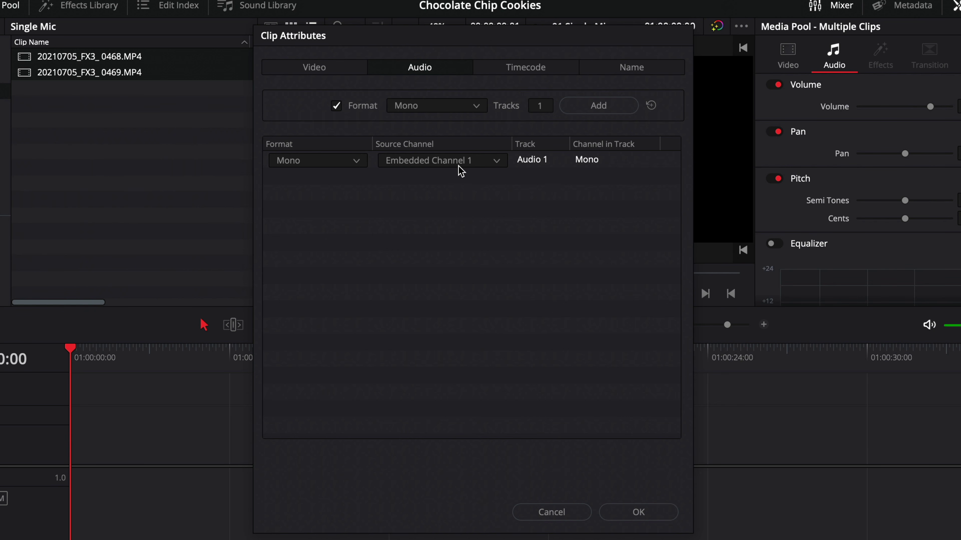
click(479, 165)
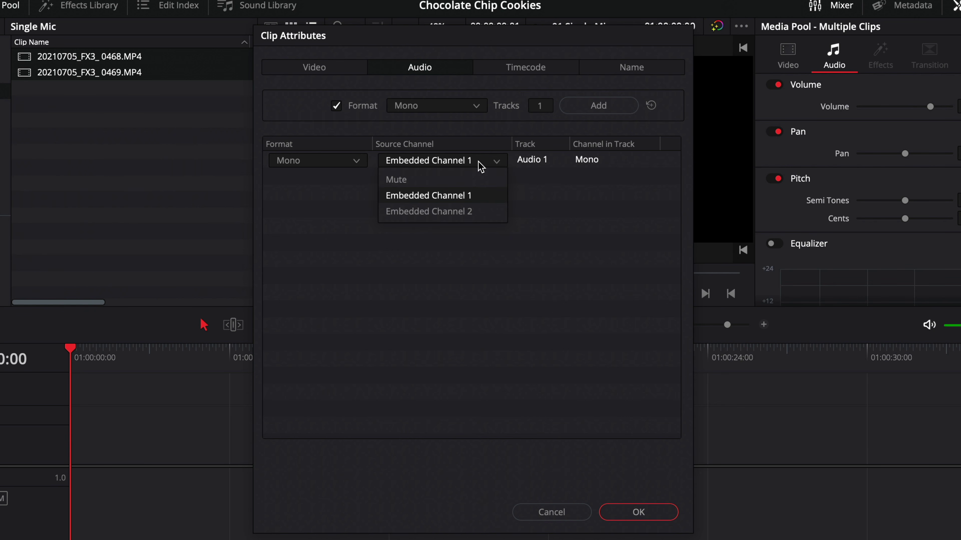
click(484, 198)
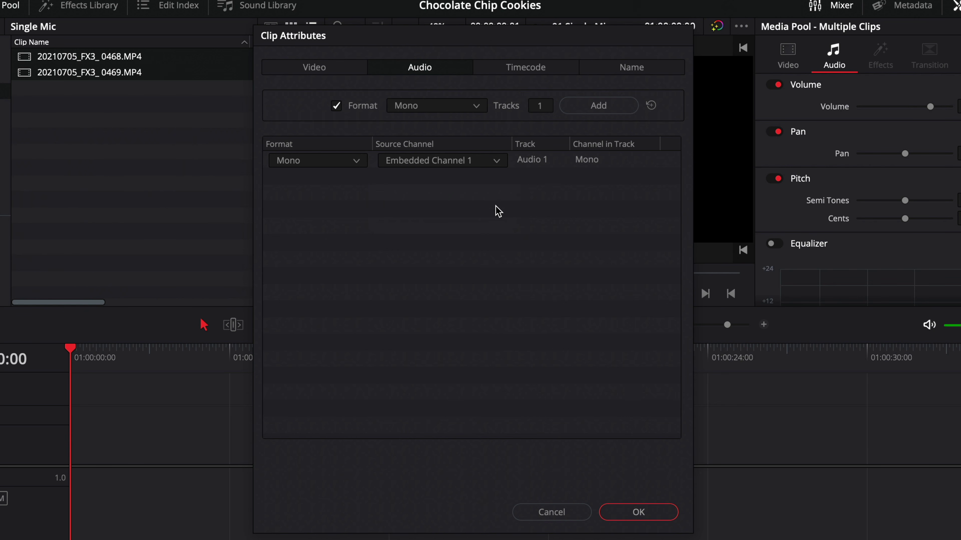
click(638, 512)
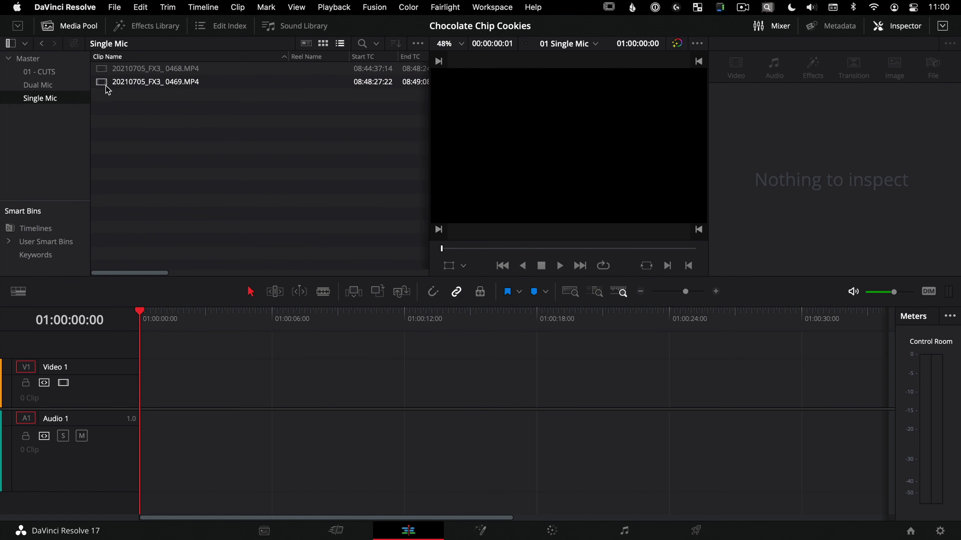
Preview the source clip 20210705_FX3_ 0469.MP4 from the media pool to check its mono audio on both meters
click(108, 90)
click(510, 249)
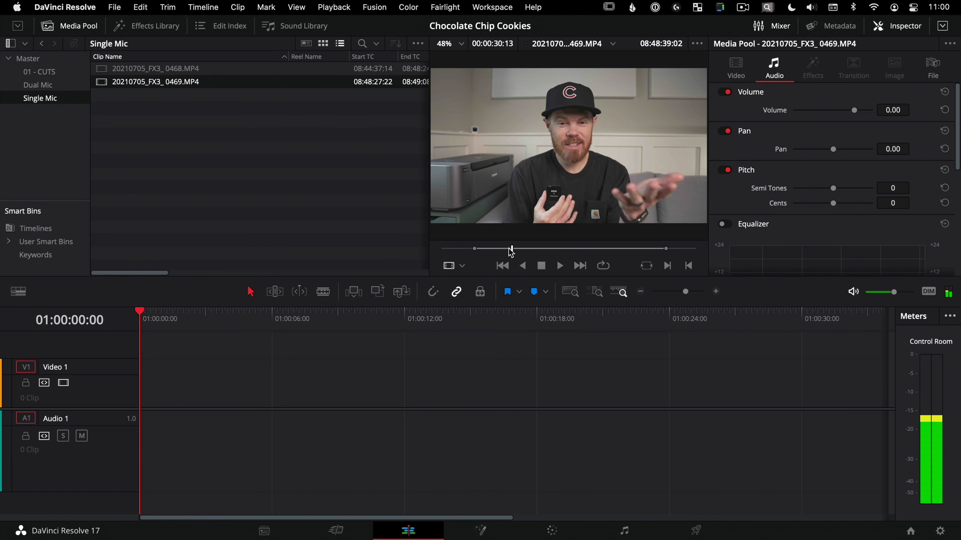
key(i)
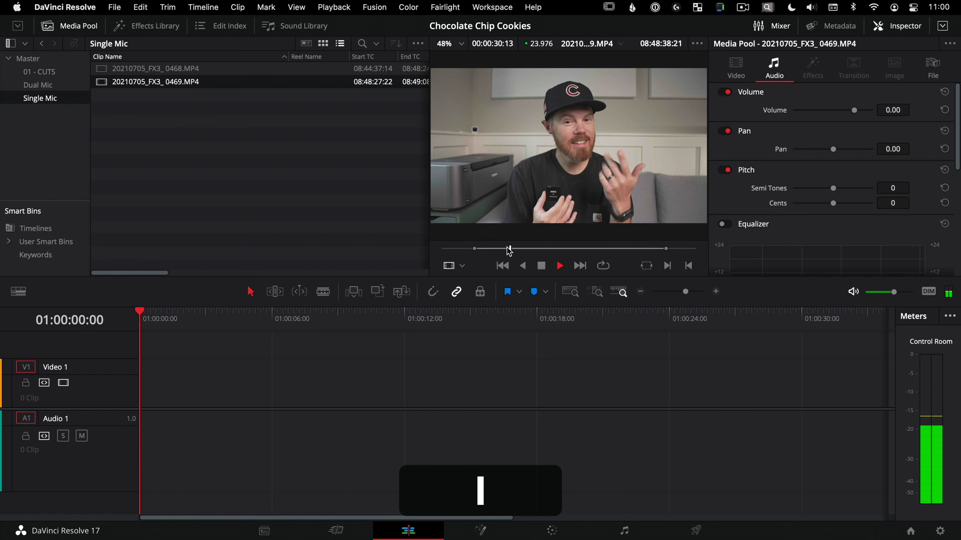
key(k)
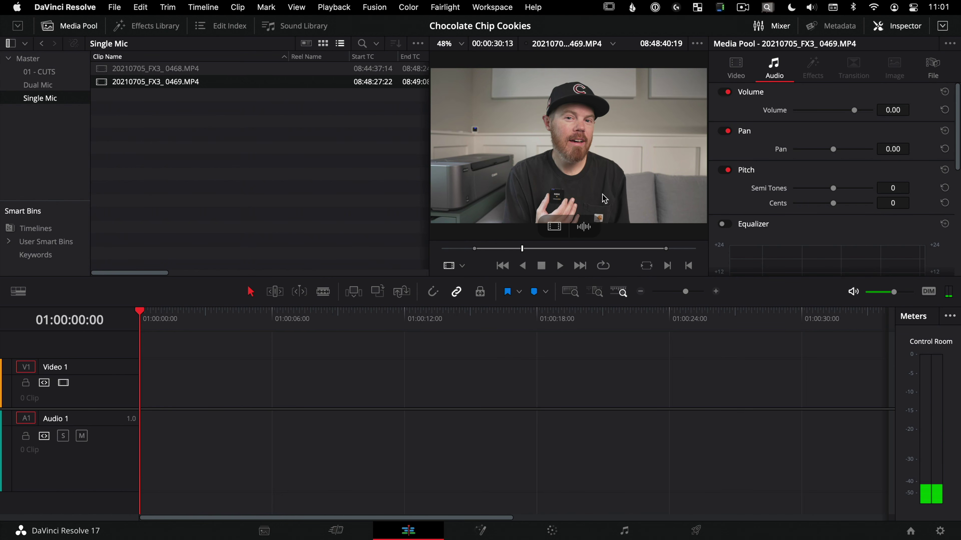
Place the 20210705_FX3_ 0469.MP4 source clip at the start of the timeline and play it to check both channels
drag(604, 200, 141, 400)
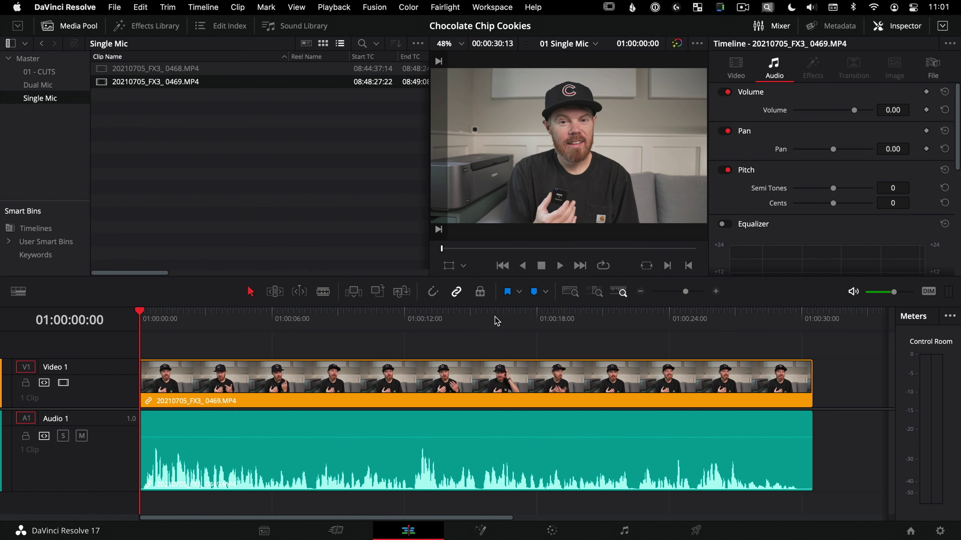
drag(487, 323, 484, 325)
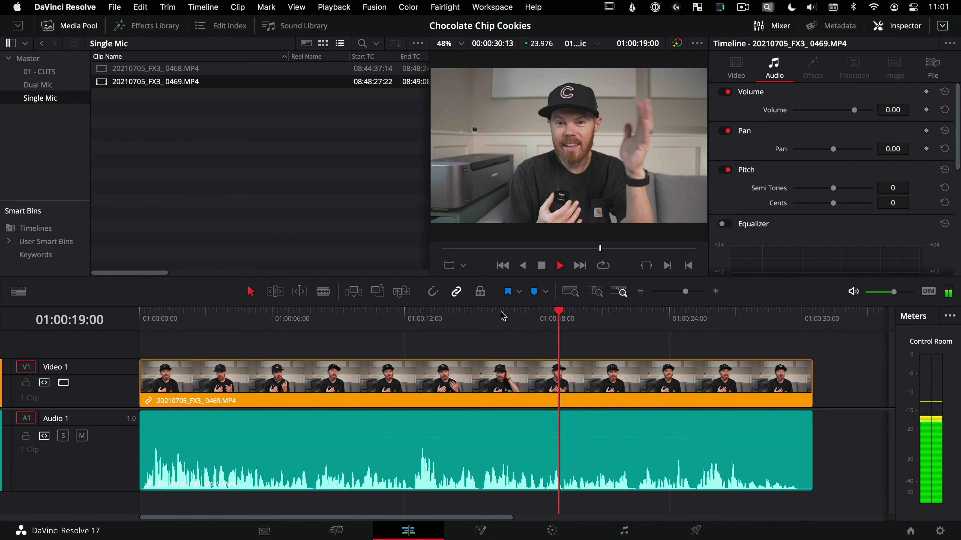
key(k)
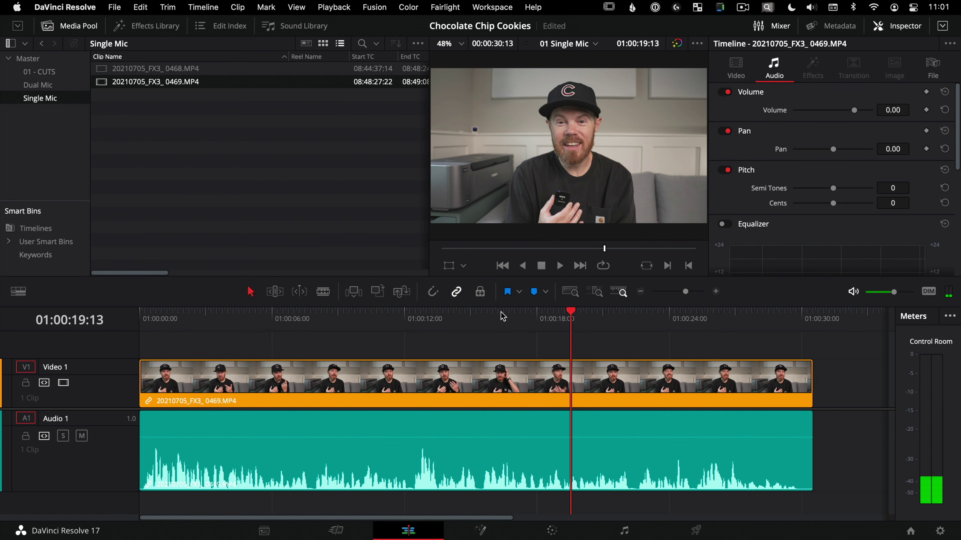
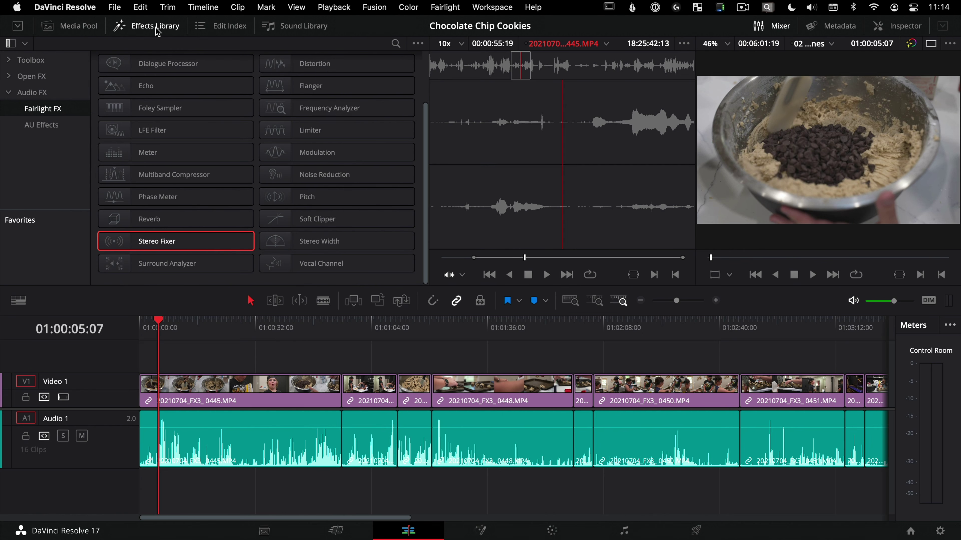
Apply the Stereo Fixer effect with the Mono format to the dual-mic timeline's Audio 1 track and play it to check both channels
drag(124, 242, 125, 447)
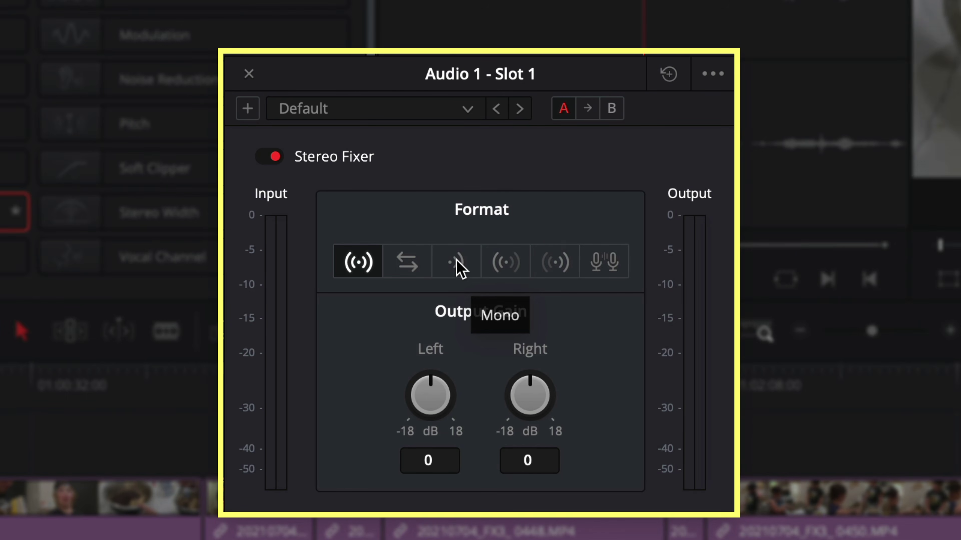
click(457, 267)
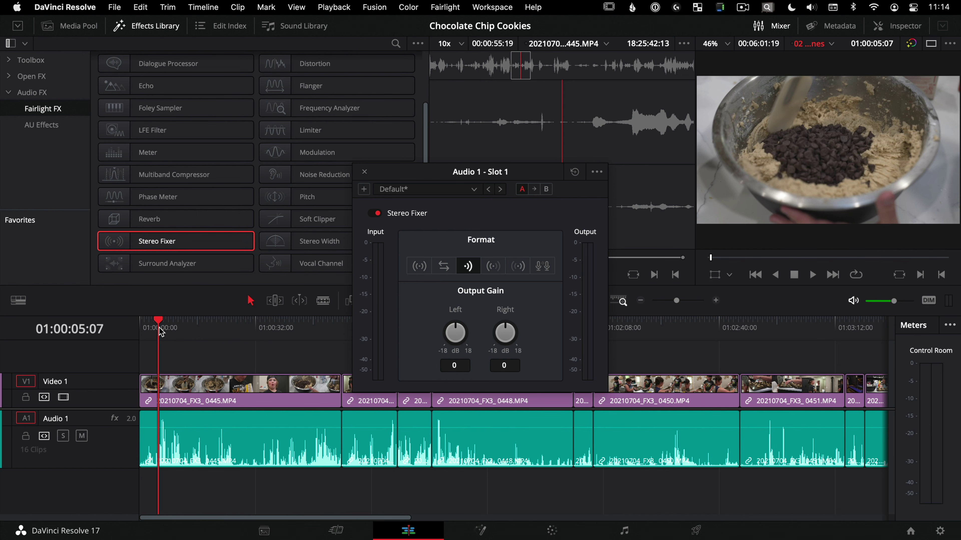
drag(168, 328, 160, 339)
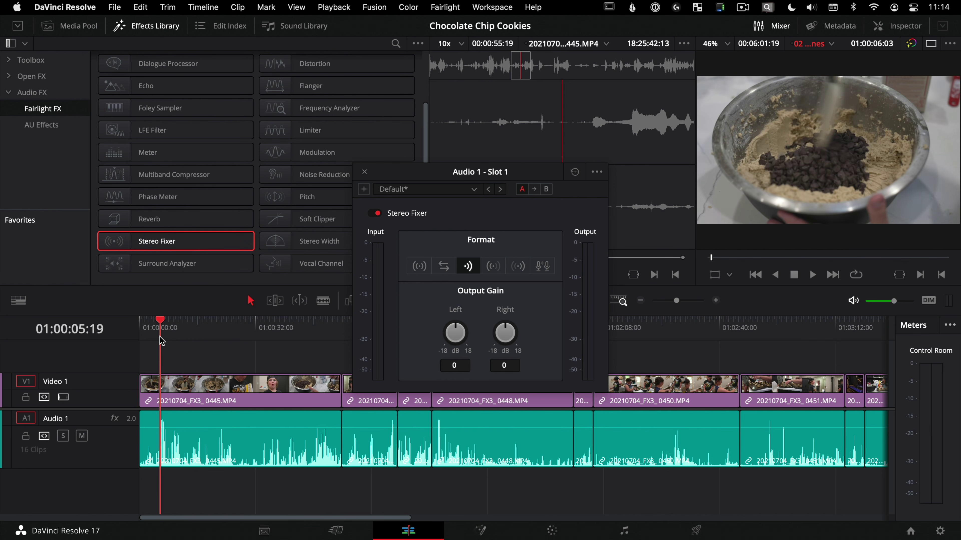
key(space)
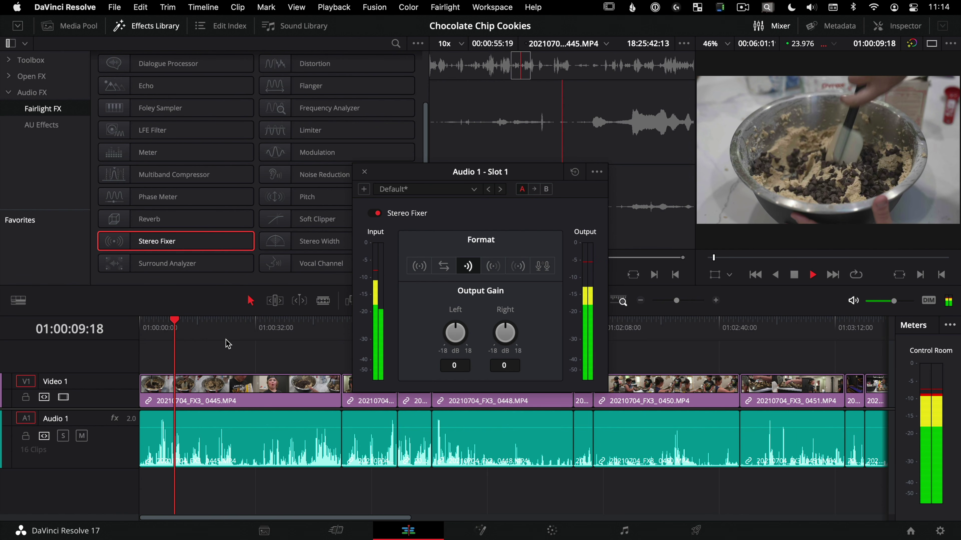
key(space)
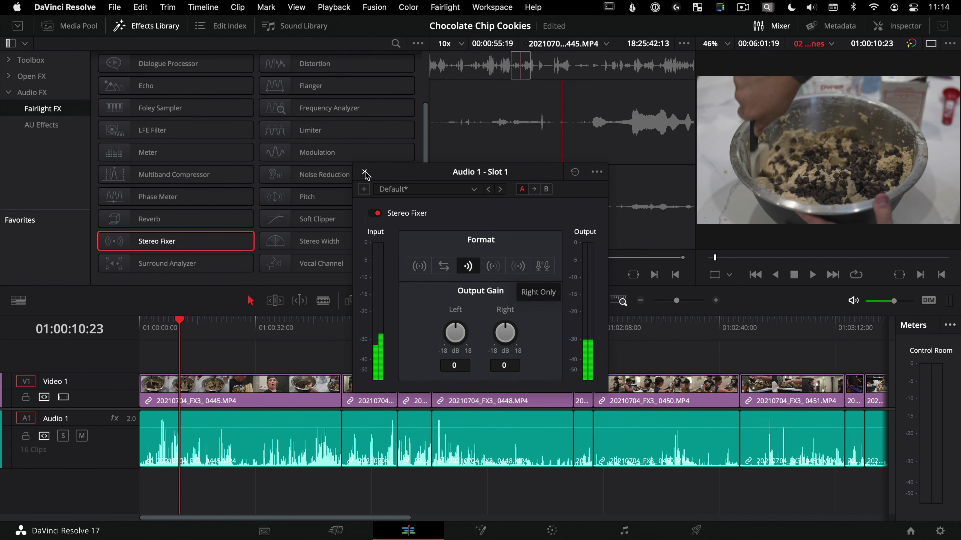
click(364, 172)
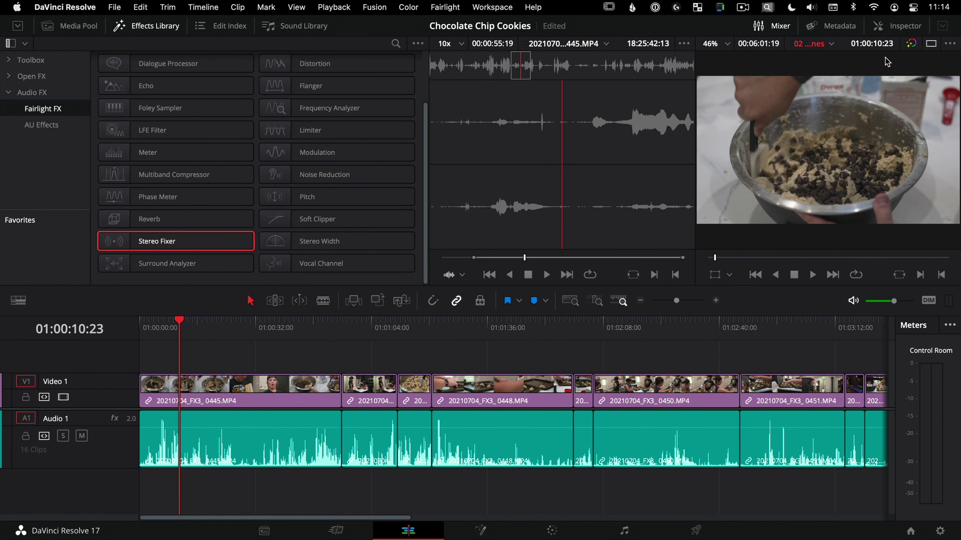
Delete the Stereo Fixer effect from the Audio 1 track of the dual-mic timeline and hide the audio meters
click(897, 26)
click(817, 68)
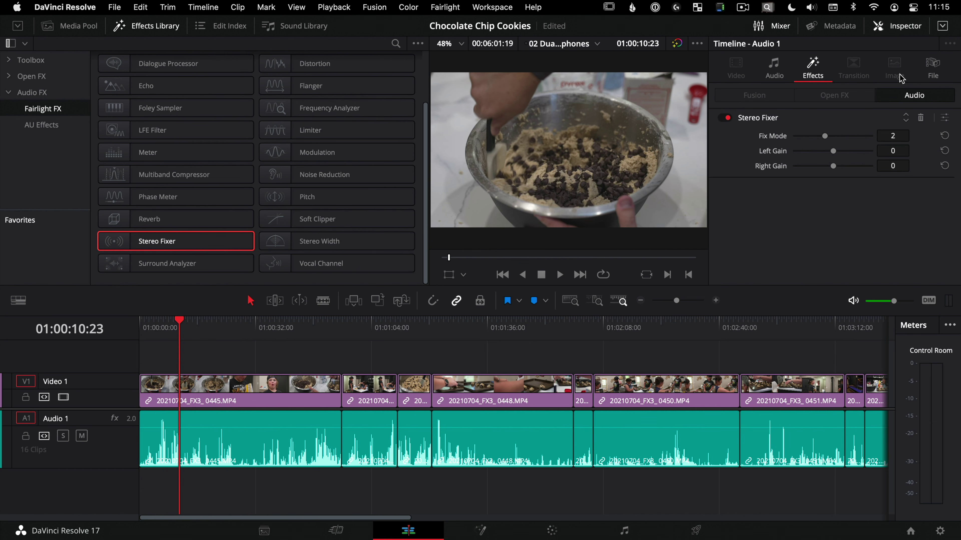
click(922, 118)
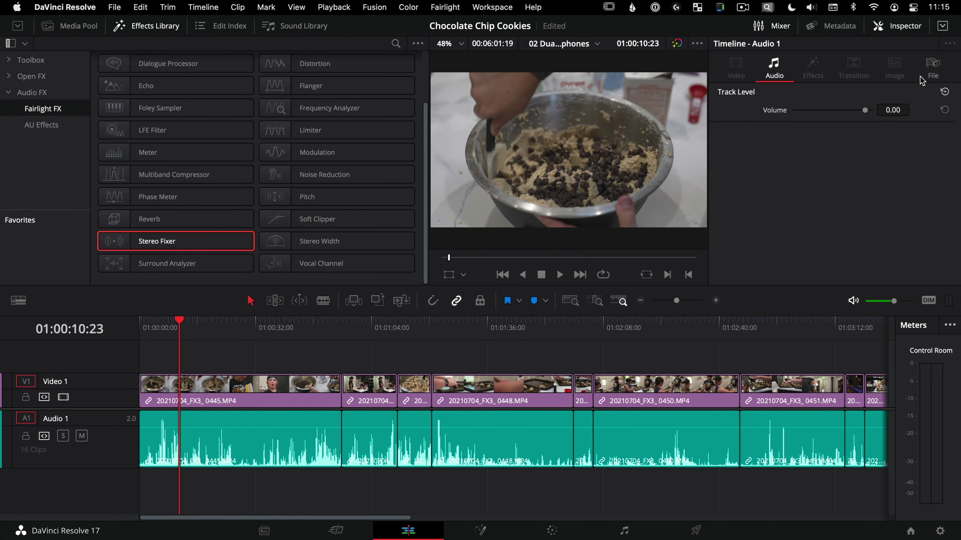
click(782, 28)
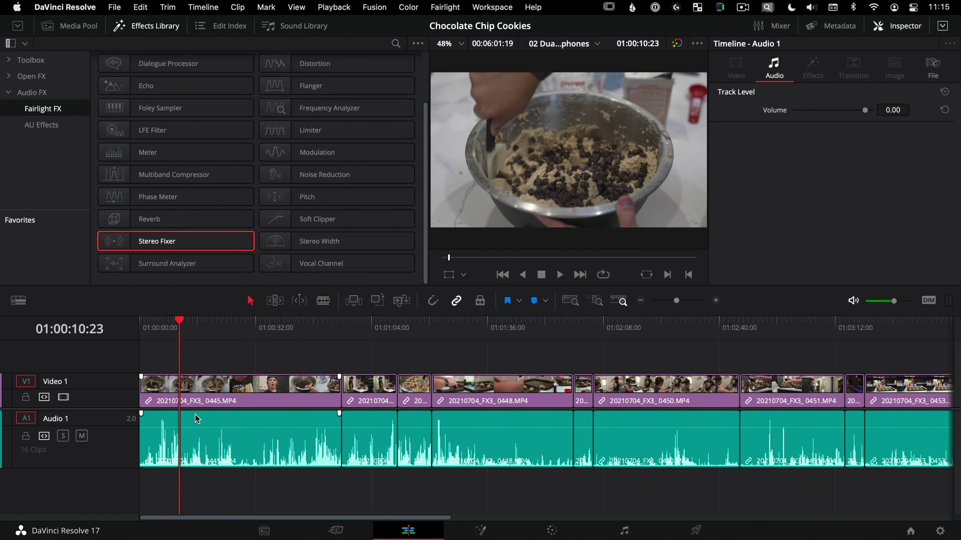
Show the media pool and delete all clips from the dual-mic timeline
click(87, 25)
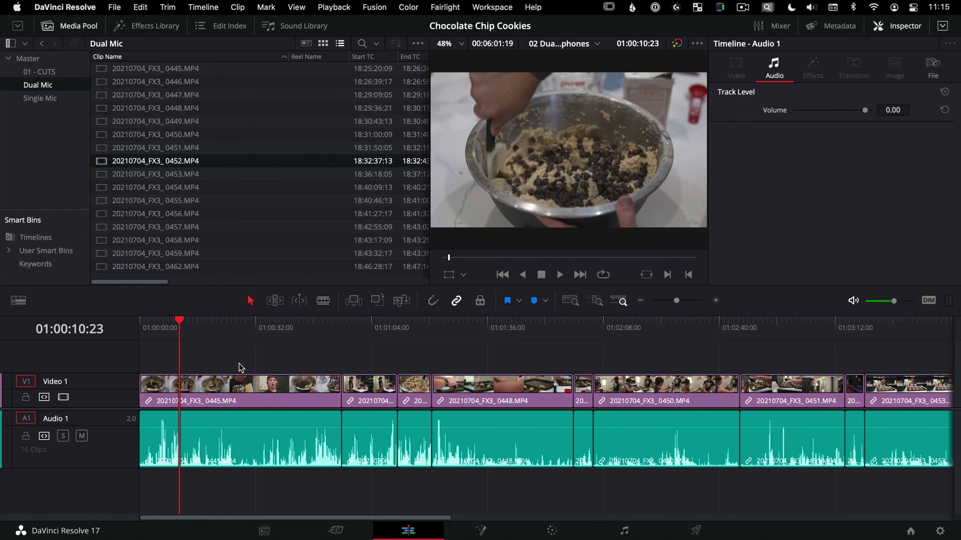
click(250, 326)
click(229, 332)
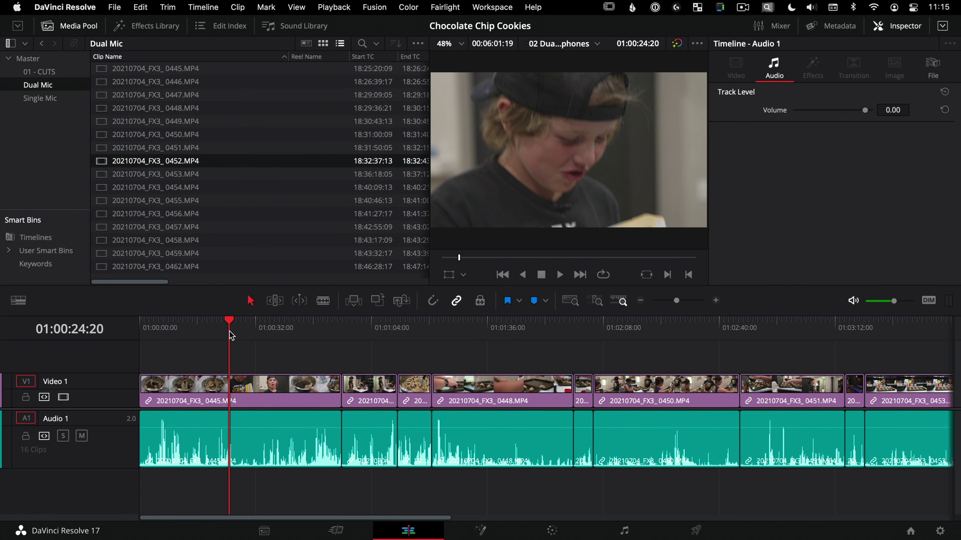
key(super+a)
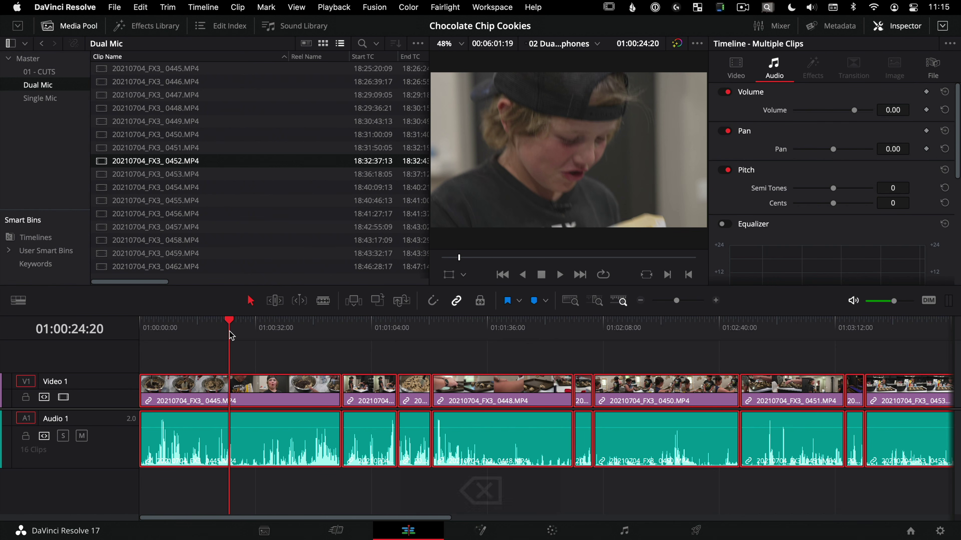
key(BackSpace)
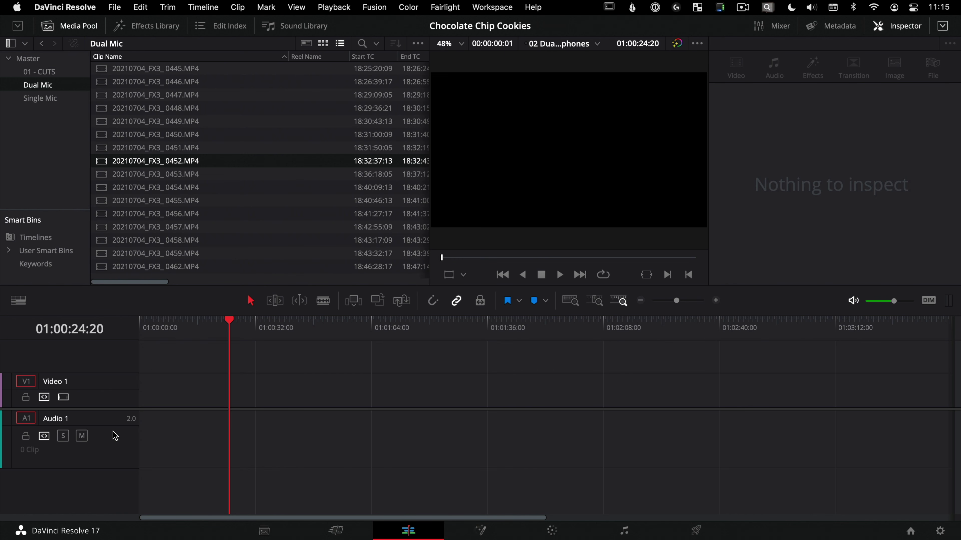
Change the Audio 1 track type to Mono and add a second mono audio track to the timeline
right_click(126, 416)
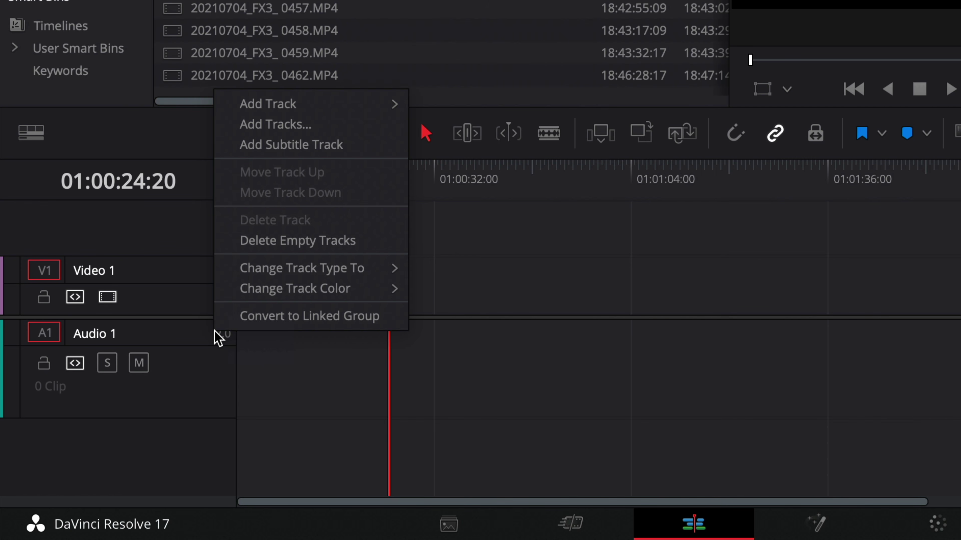
mouse_move(371, 266)
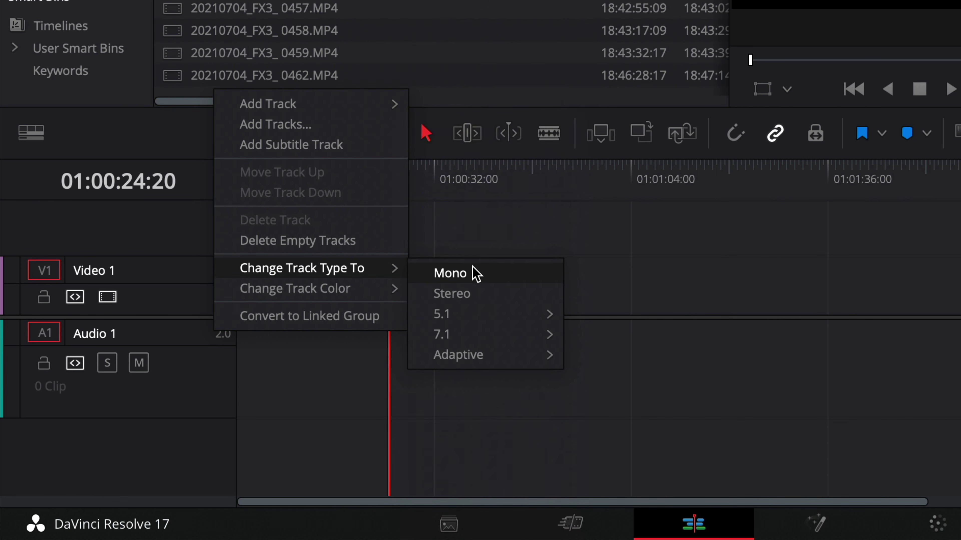
click(476, 274)
right_click(157, 451)
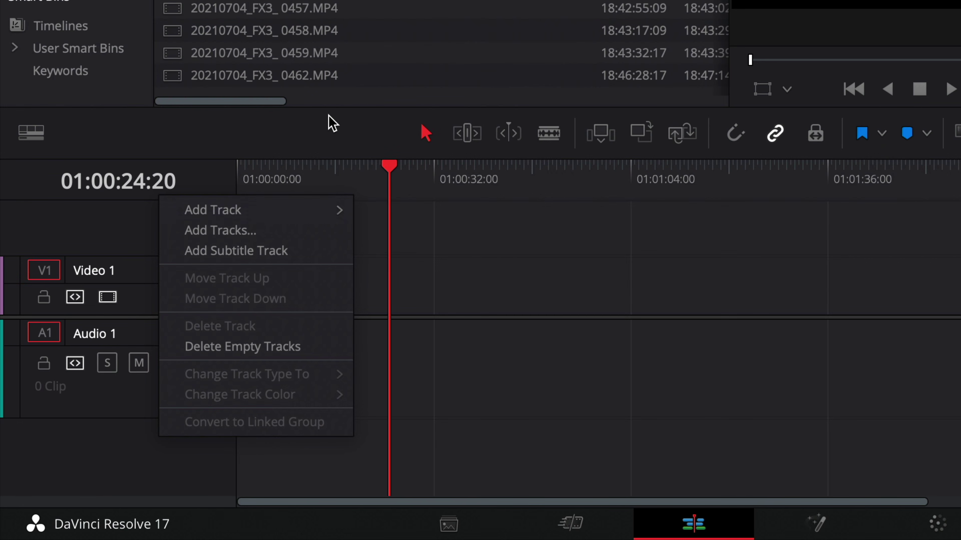
mouse_move(215, 219)
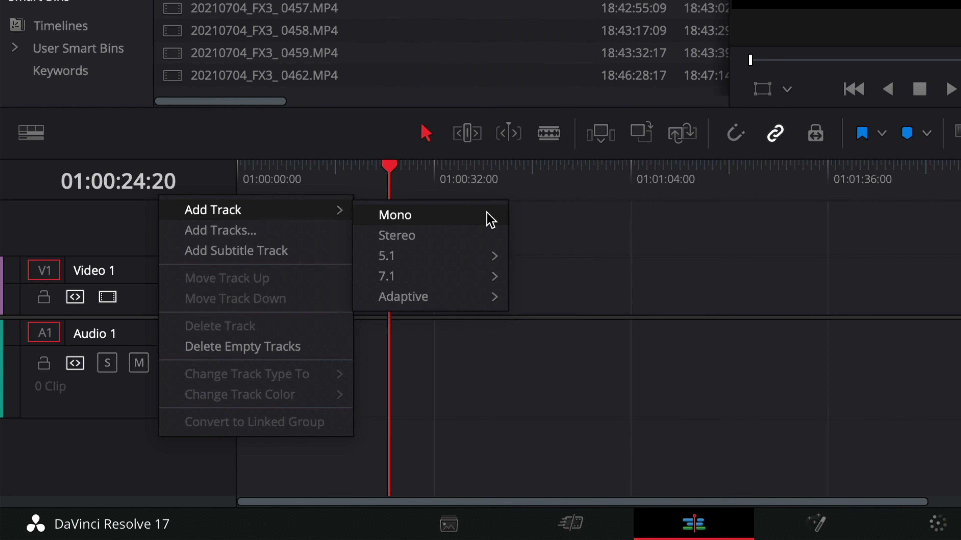
click(490, 220)
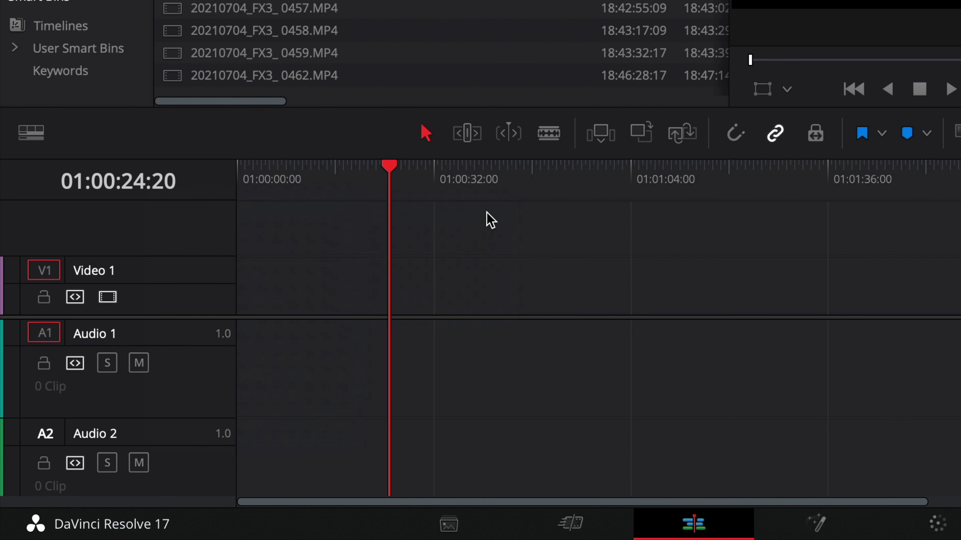
drag(195, 316, 214, 286)
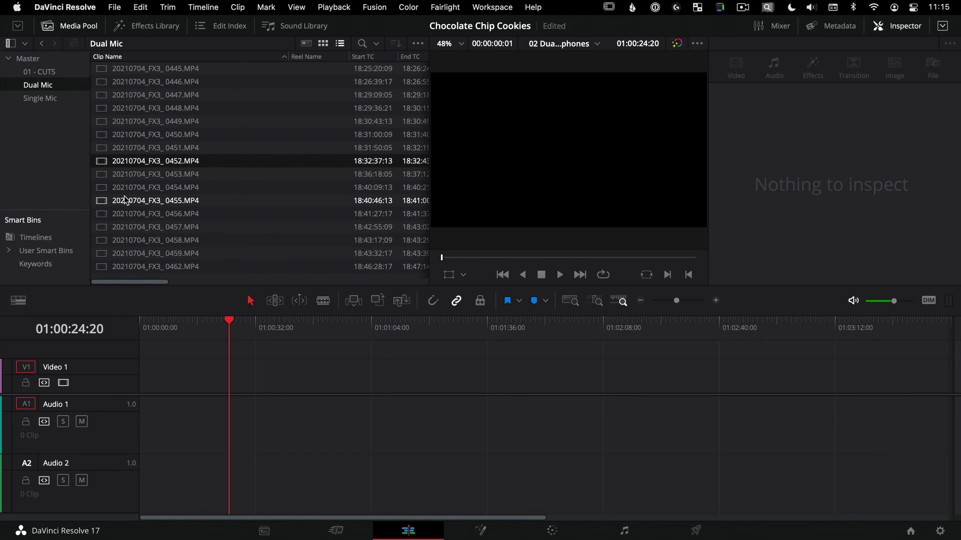
Open the audio clip attributes for all clips in the Dual Mic bin
double_click(102, 70)
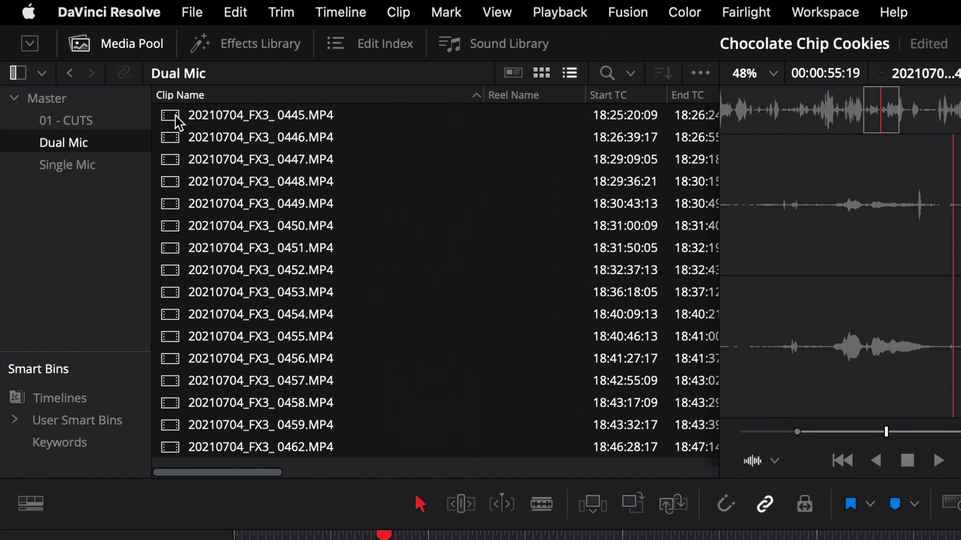
right_click(175, 118)
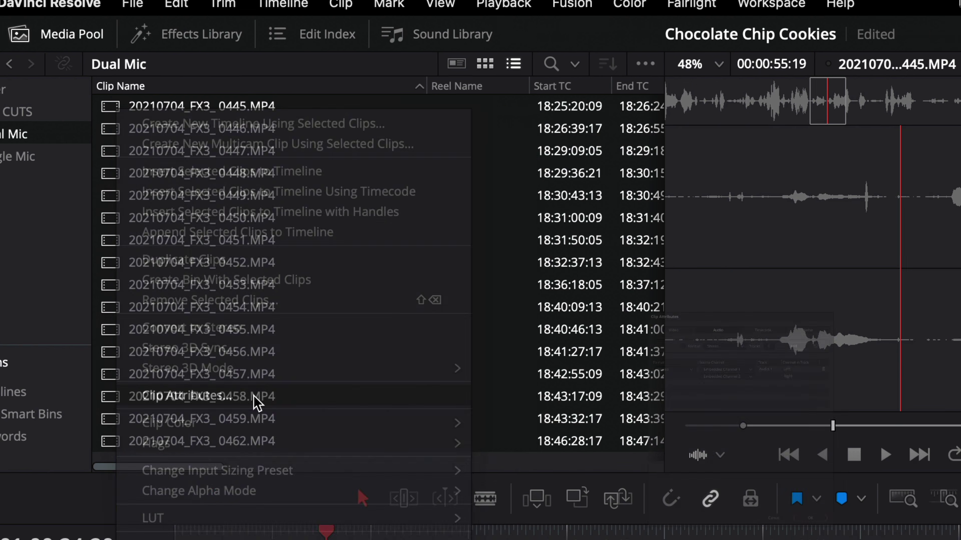
click(312, 404)
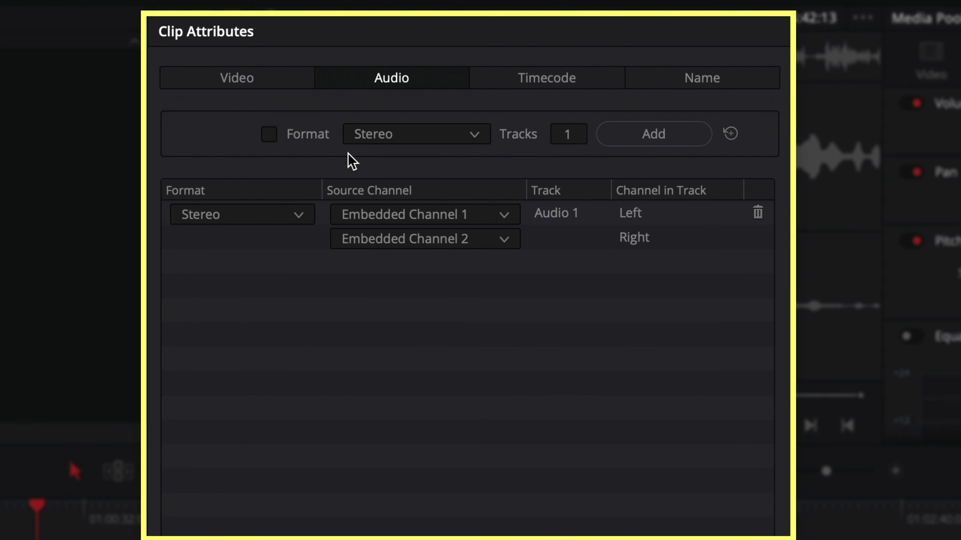
click(446, 143)
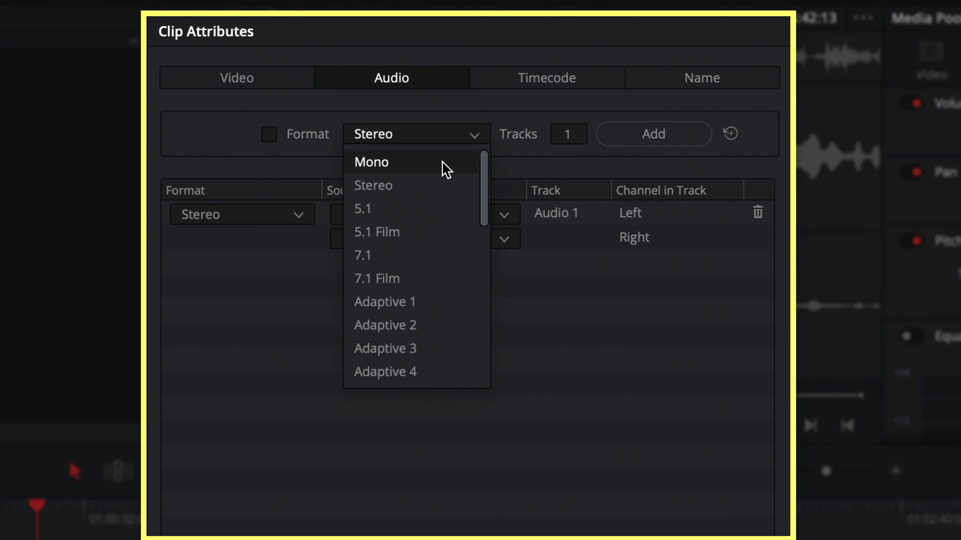
click(231, 85)
click(234, 82)
click(377, 82)
Add 2 Mono tracks to the selected clips' audio attributes, delete the stereo track and apply the change
click(440, 144)
click(436, 169)
click(561, 128)
key(BackSpace)
text(2)
click(669, 141)
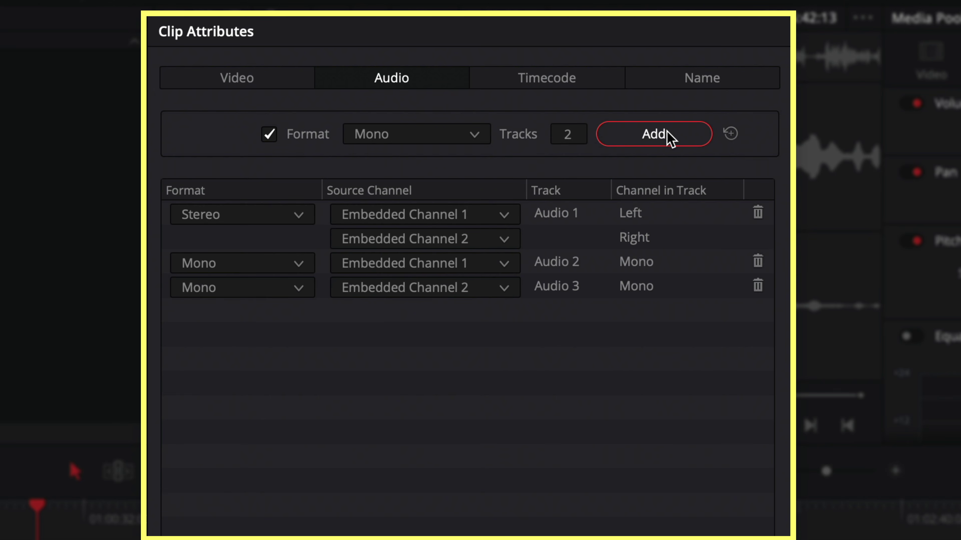
click(758, 214)
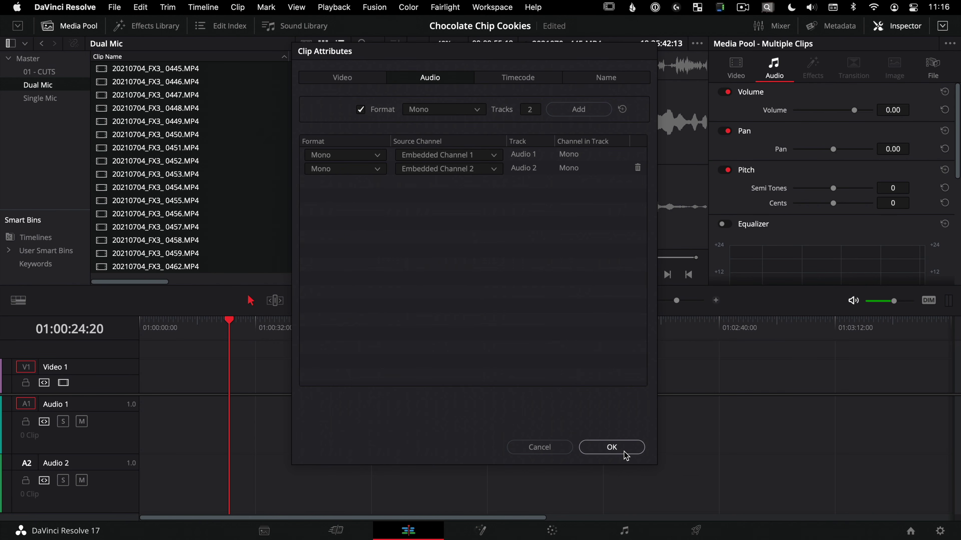
click(612, 447)
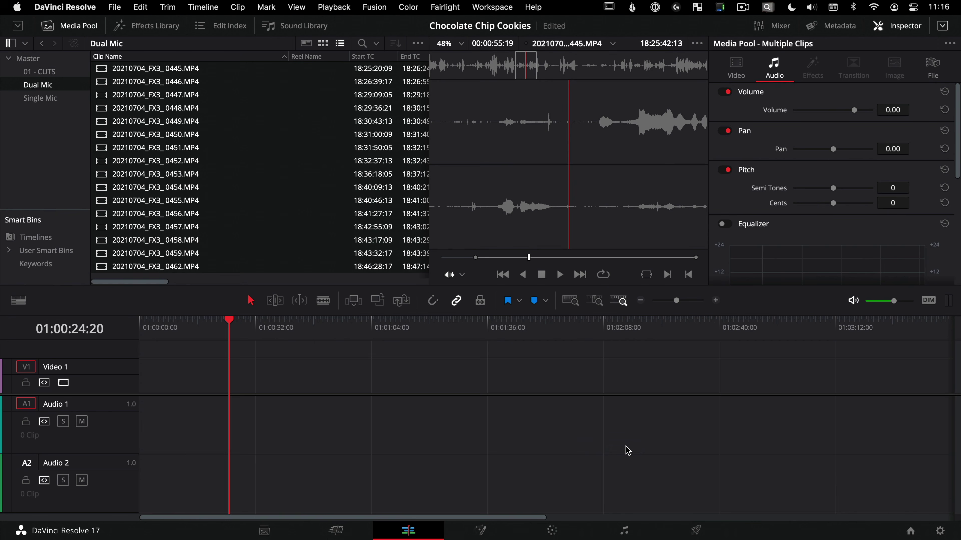
Place all Dual Mic bin clips at the start of the timeline on Video 1 and both mono audio tracks, and scrub through them
click(104, 71)
key(super+a)
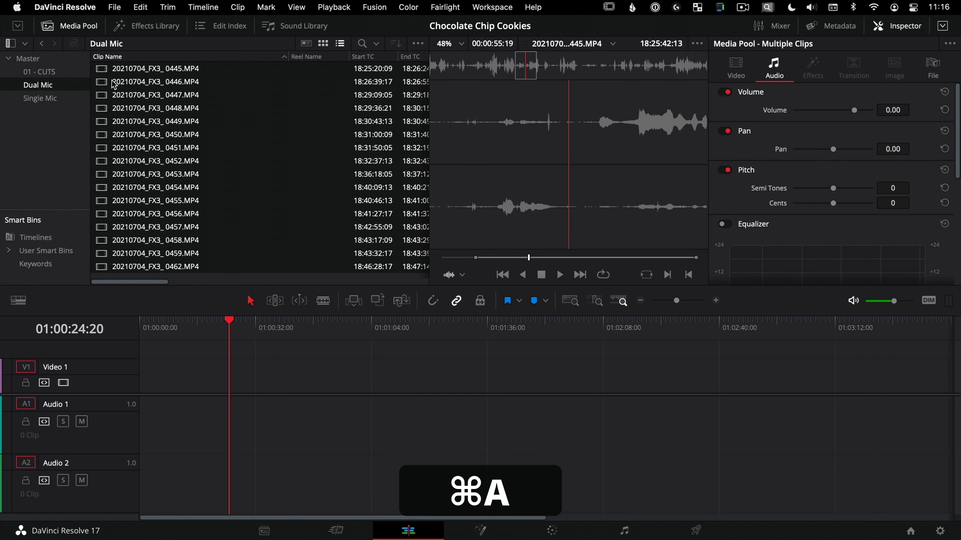
drag(104, 71, 138, 386)
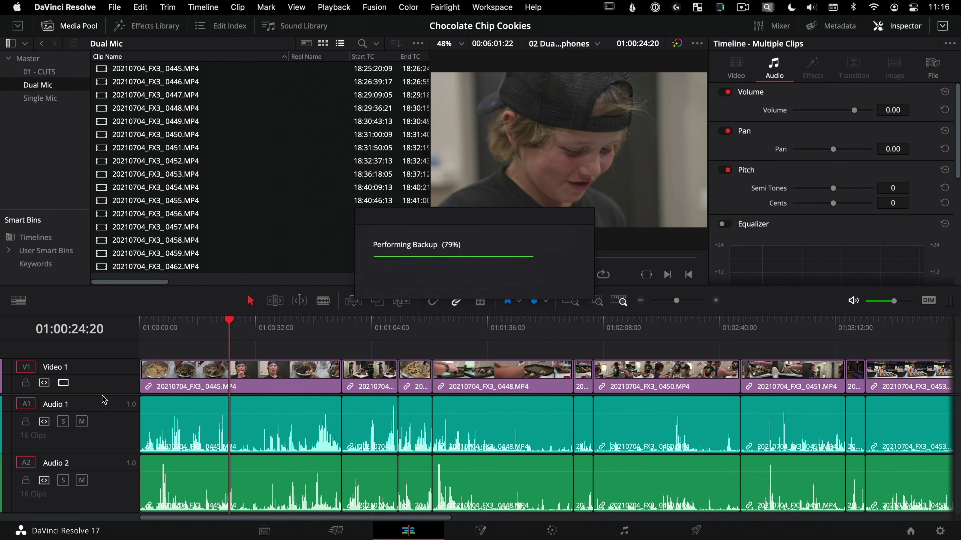
scroll(102, 394, down, 1)
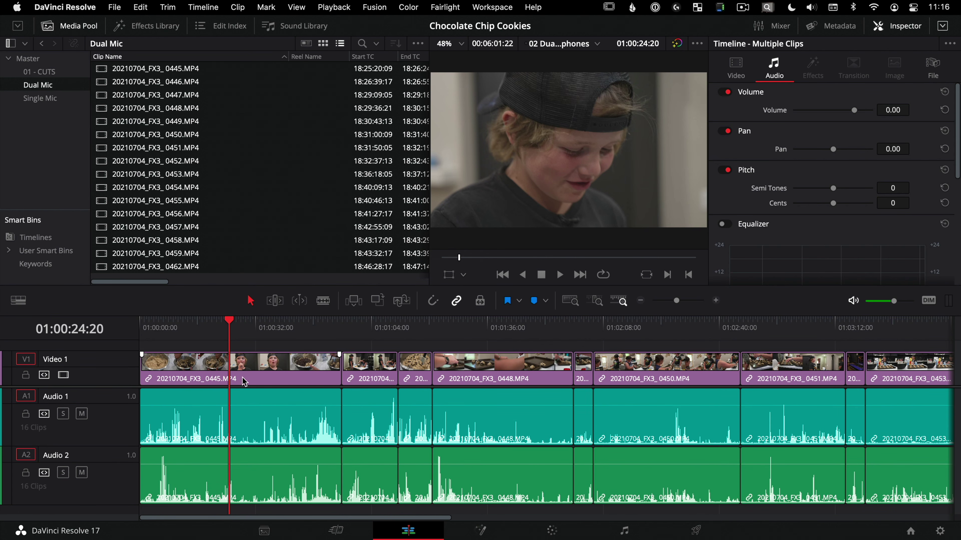
drag(459, 348, 635, 346)
key(shift+z)
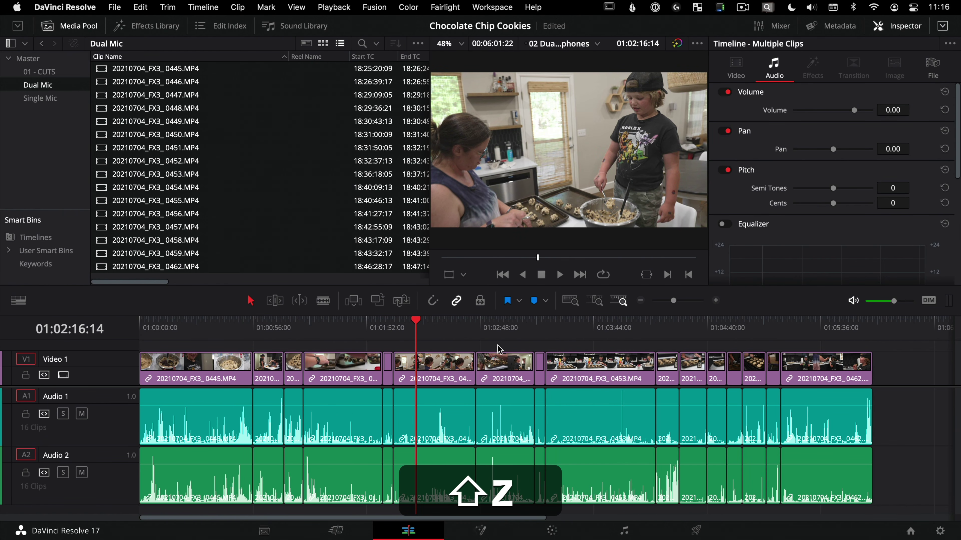
drag(450, 337, 315, 343)
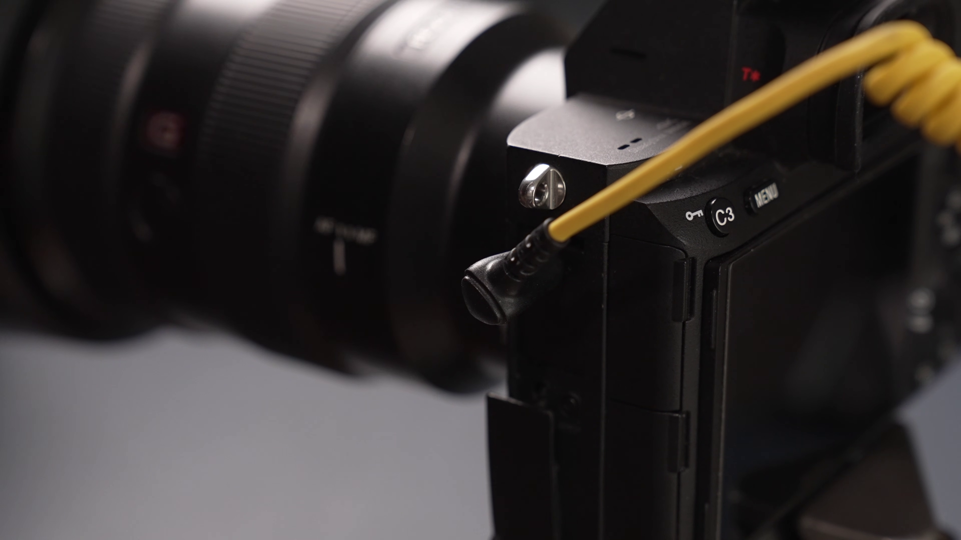
key(shift+z)
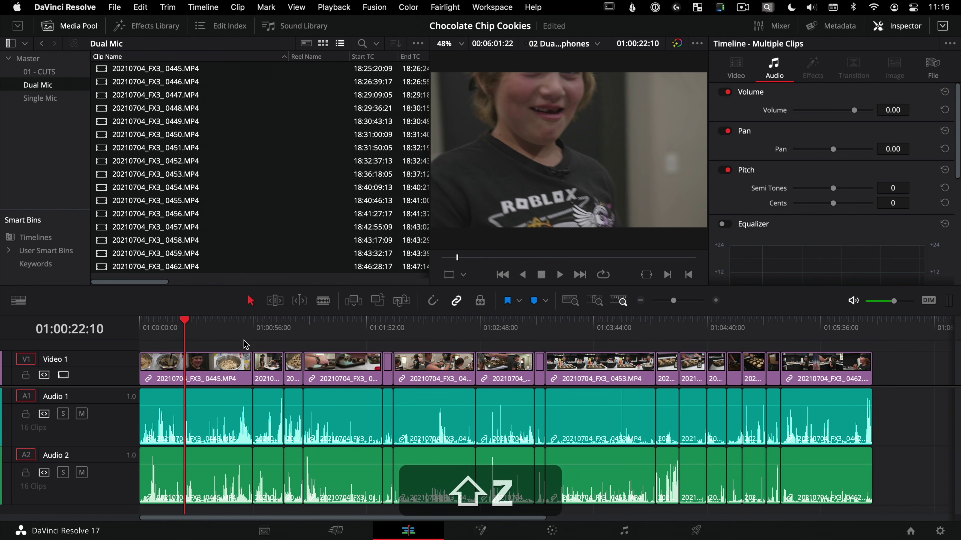
Show the audio meters and play the end part of clip 20210704_FX3_ 0445.MP4 to check both channels
drag(242, 329, 245, 328)
key(super+equal)
key(super+equal)
key(super+equal)
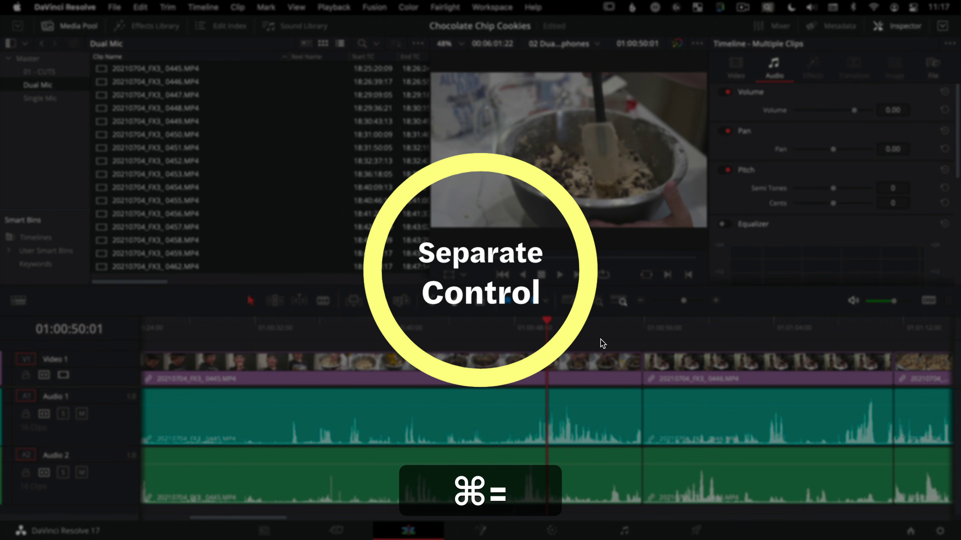
drag(461, 326, 395, 326)
key(space)
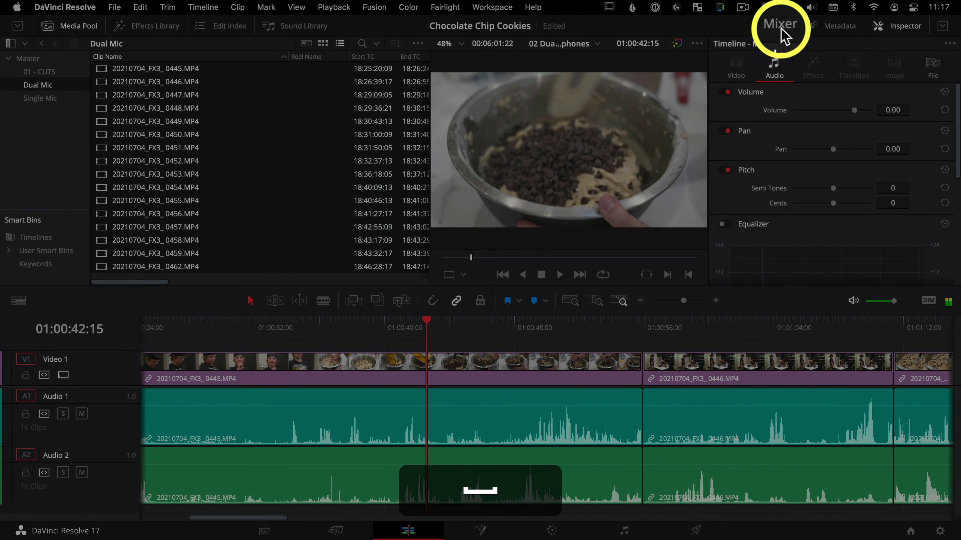
click(780, 26)
drag(397, 321, 403, 319)
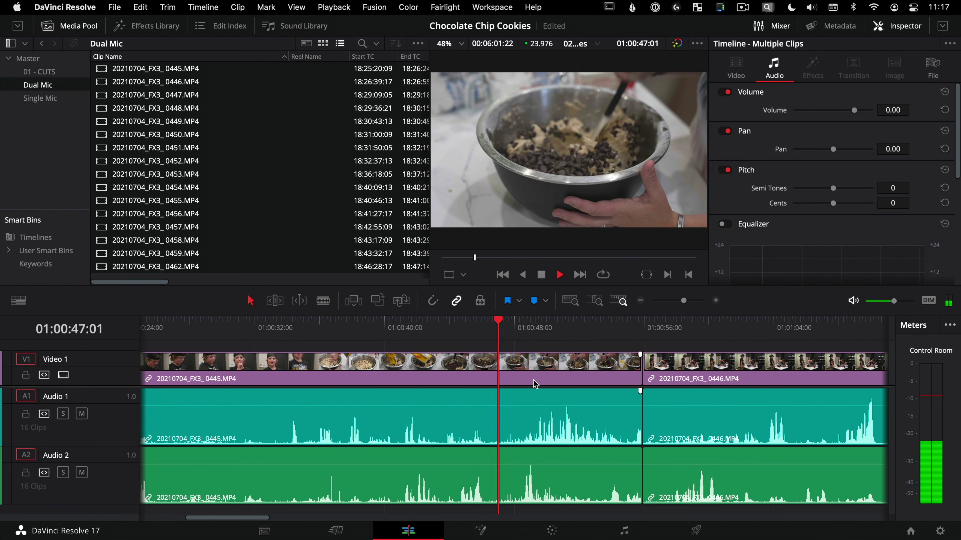
key(space)
Keyframe the Audio 2 volume of clip 20210704_FX3_ 0445.MP4 around 01:00:44:03, raise the level slightly between the keyframes and play the passage
click(452, 366)
alt+click(446, 464)
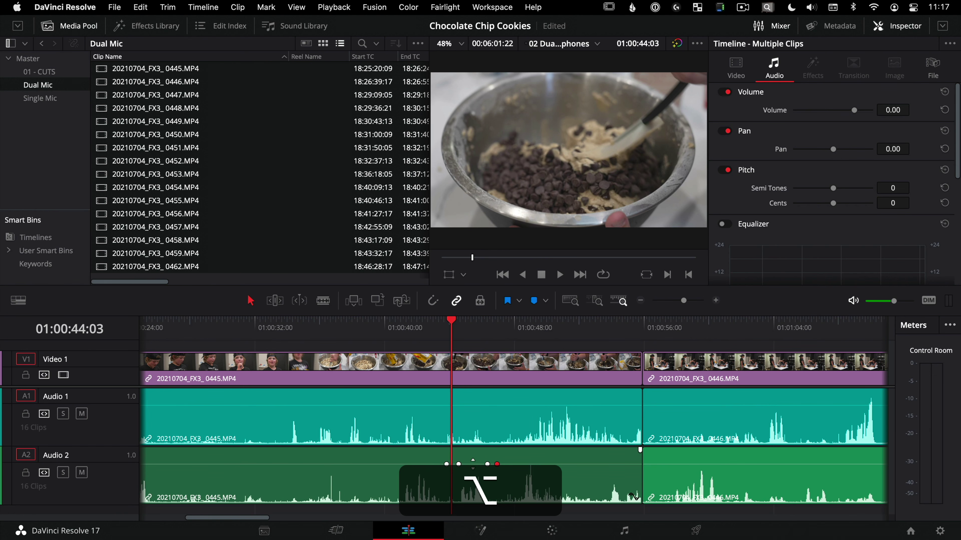
drag(472, 464, 473, 462)
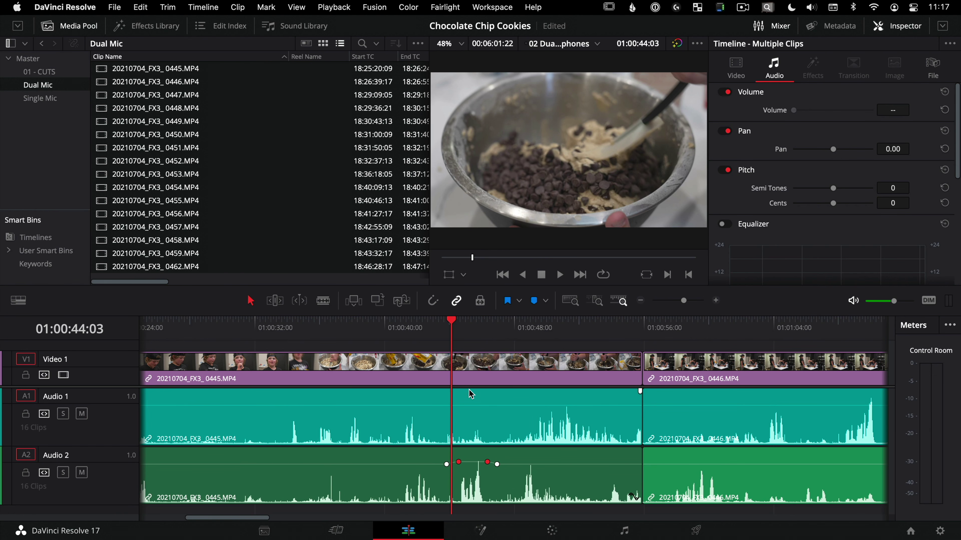
click(440, 335)
key(space)
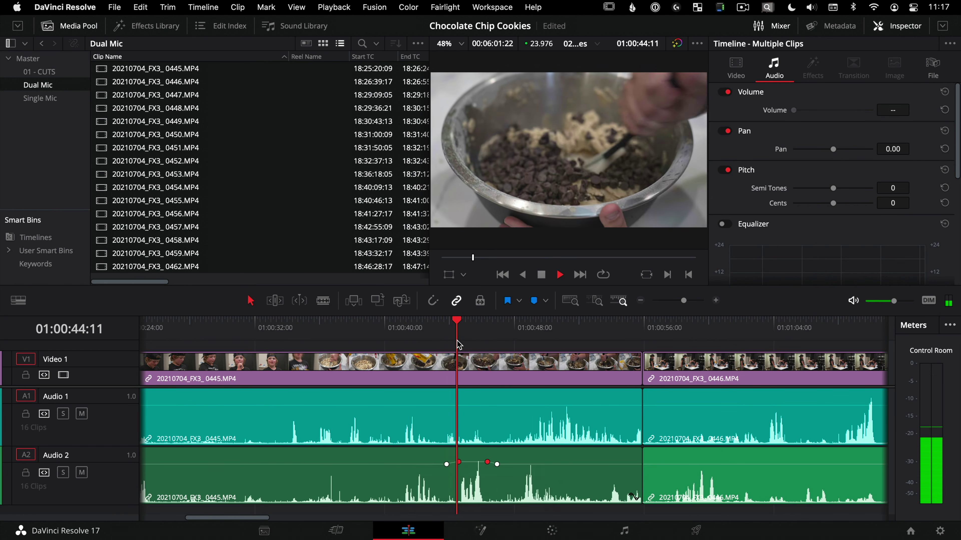
key(space)
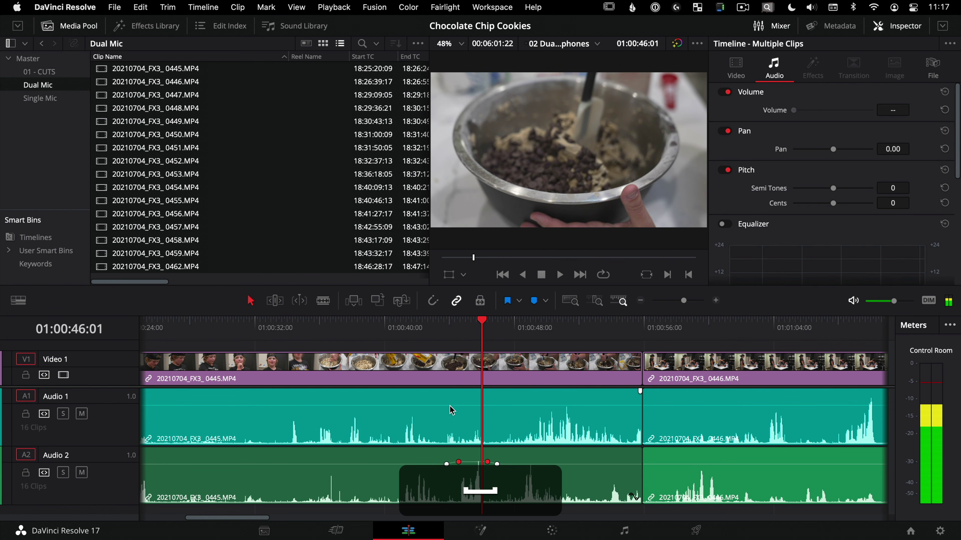
Keyframe the Audio 1 volume of clip 20210704_FX3_ 0445.MP4 over the same passage, lower the level between the keyframes and play it
key(alt)
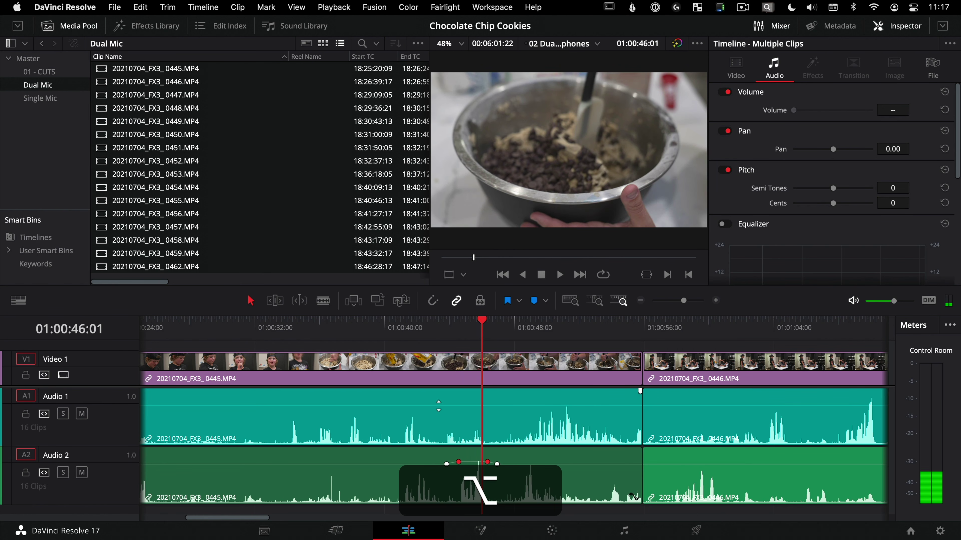
alt+click(433, 406)
alt+click(442, 406)
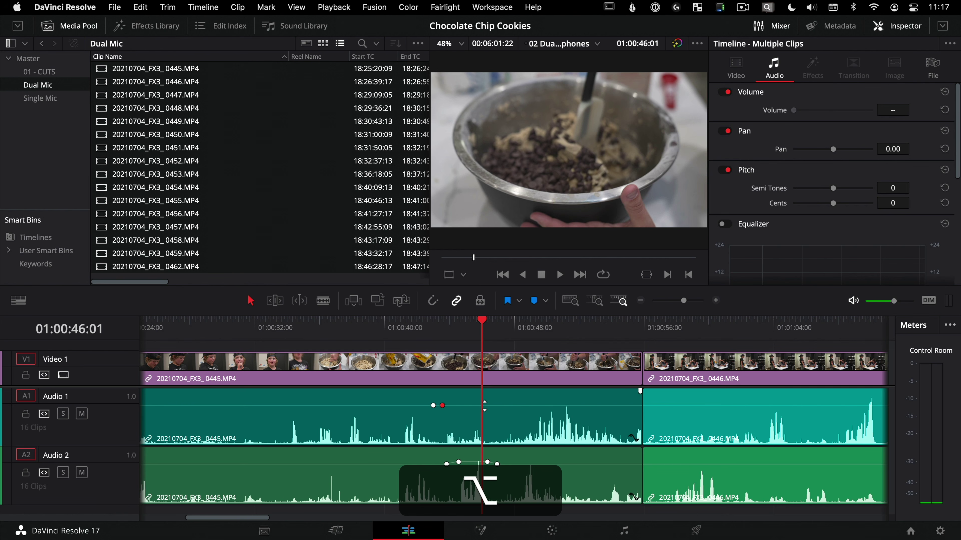
drag(474, 405, 475, 412)
click(438, 332)
key(space)
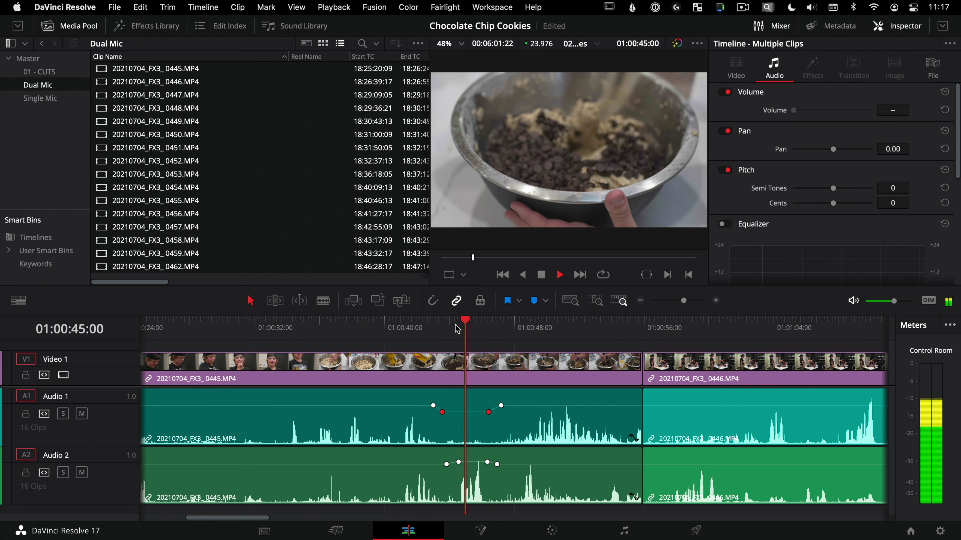
key(space)
key(shift+z)
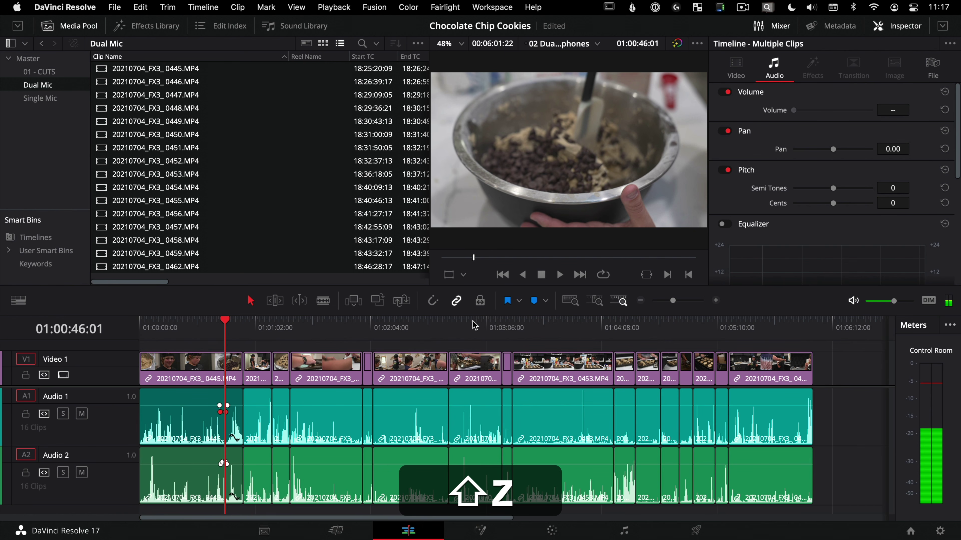
drag(470, 329, 545, 338)
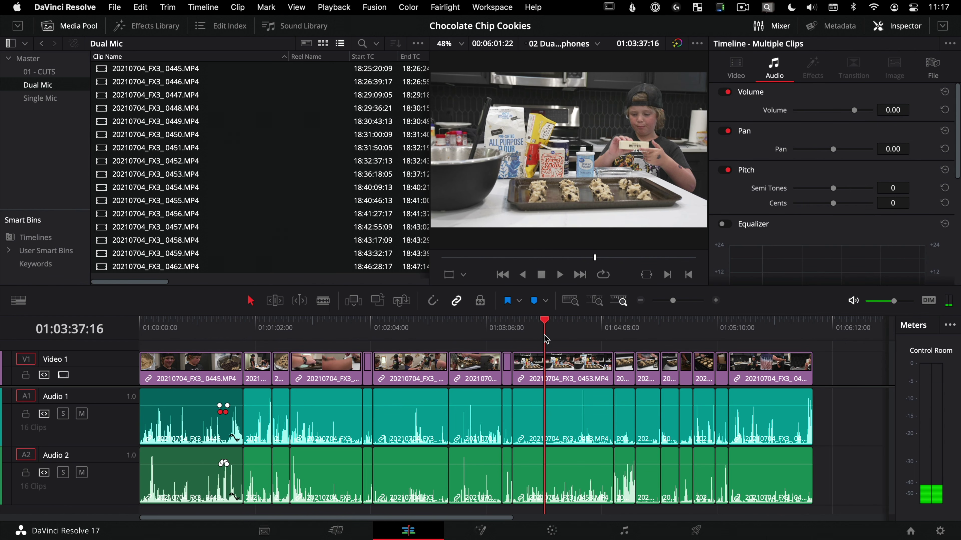
Play a passage of clip 20210704_FX3_ 0453.MP4 from around 01:03:30 to check the sound of both mic tracks
scroll(558, 367, up, 5)
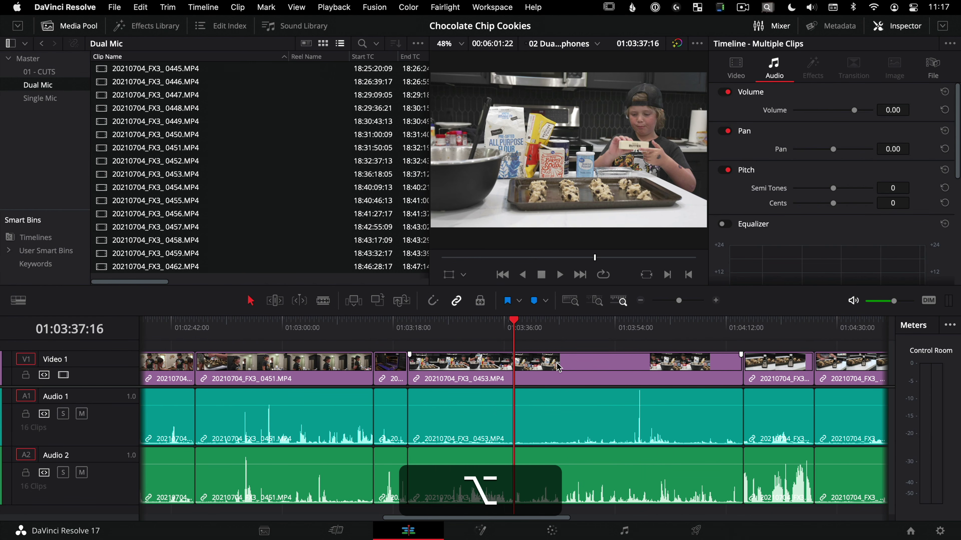
mouse_move(492, 335)
mouse_down()
mouse_move(463, 336)
mouse_move(473, 337)
mouse_up()
key(space)
click(505, 416)
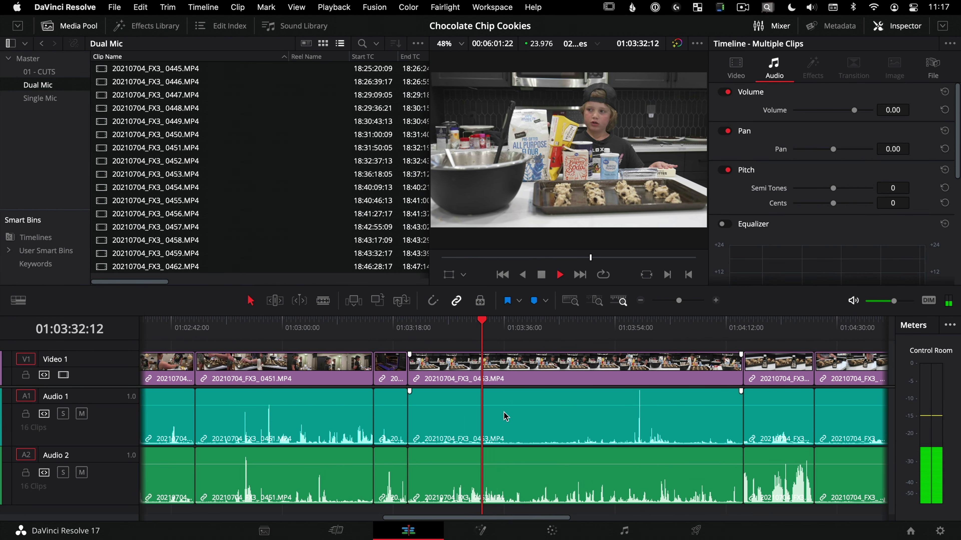
scroll(506, 414, up, 2)
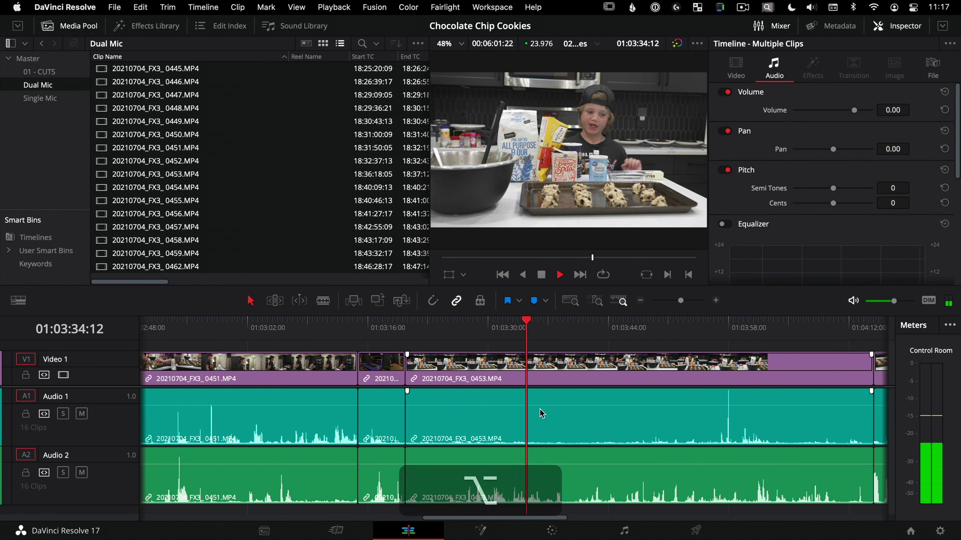
key(space)
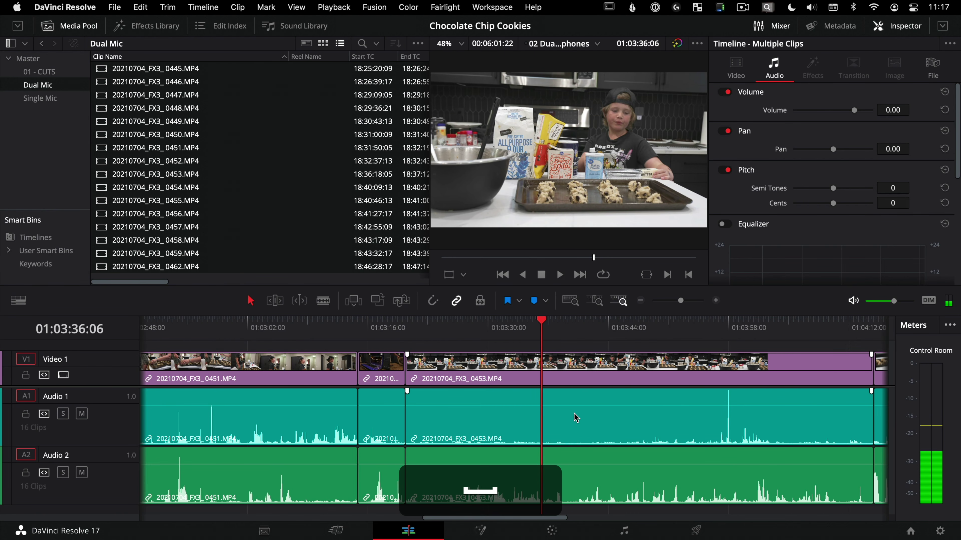
Lower the Audio 1 volume of clip 20210704_FX3_ 0453.MP4 all the way to silence, check around 01:03:30:04 and show the whole timeline
click(500, 424)
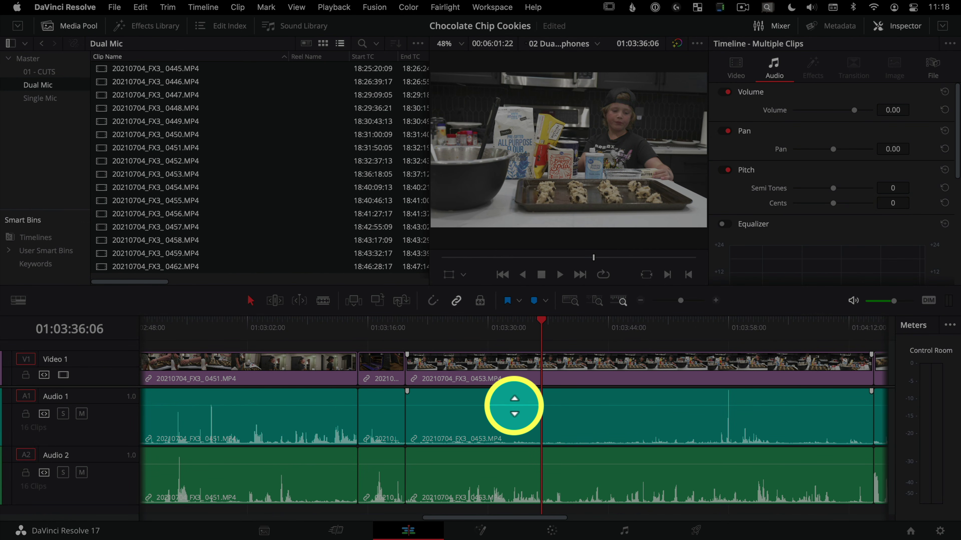
drag(515, 405, 515, 473)
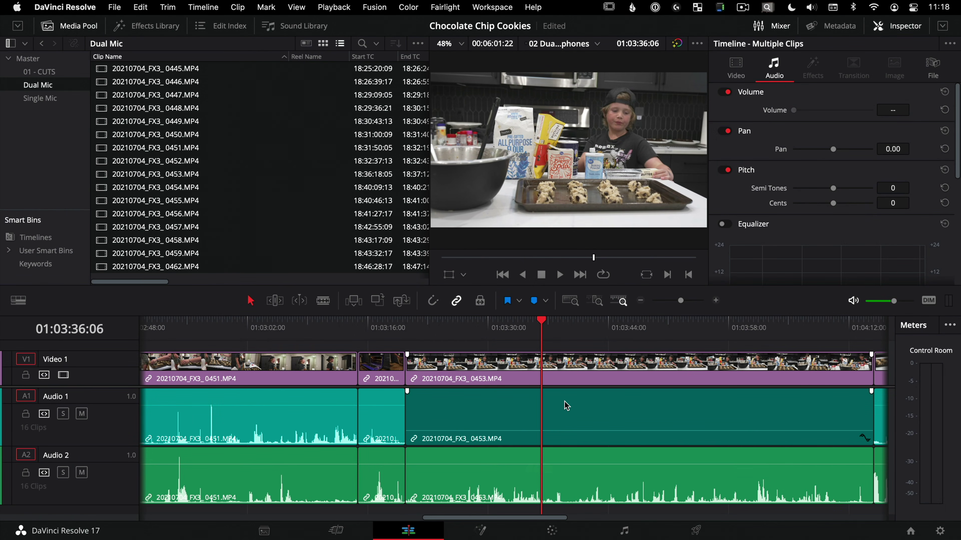
drag(481, 331, 490, 330)
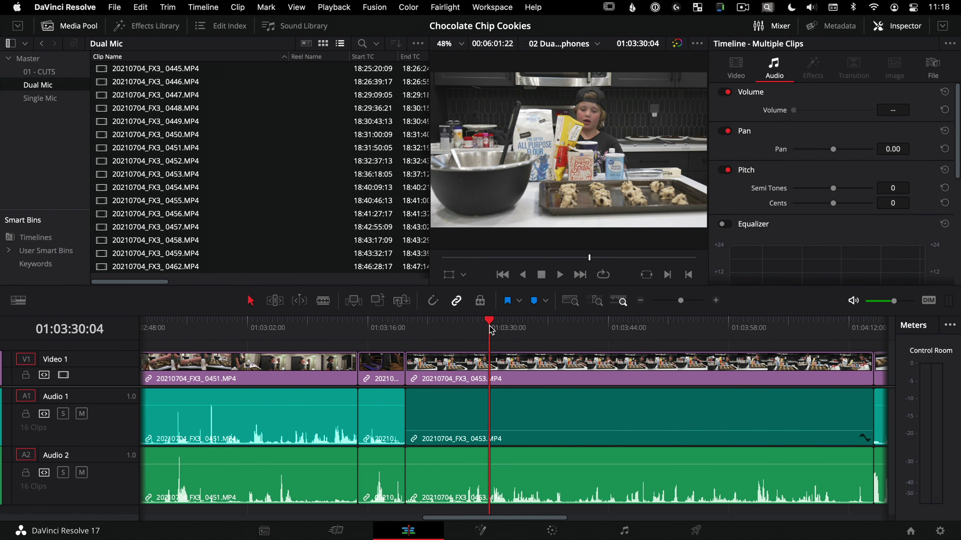
key(shift+z)
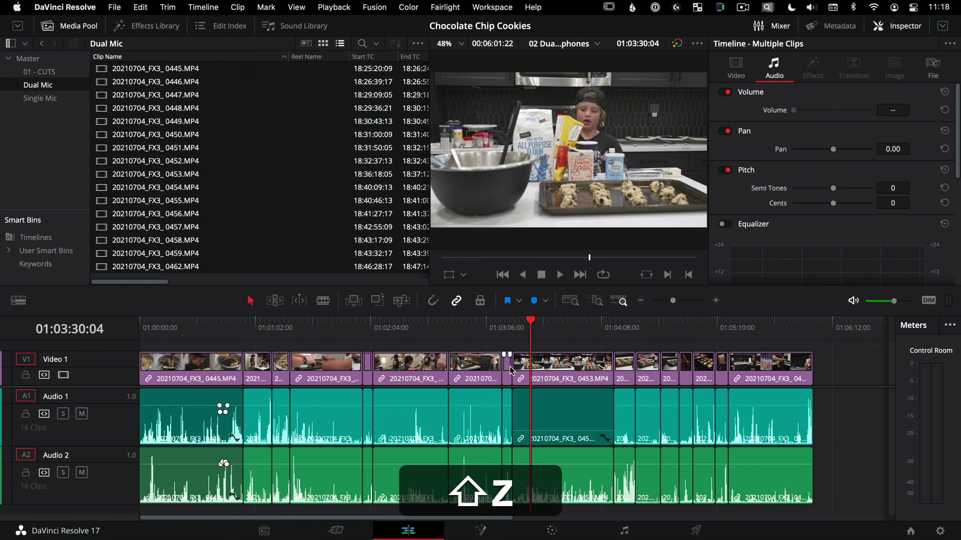